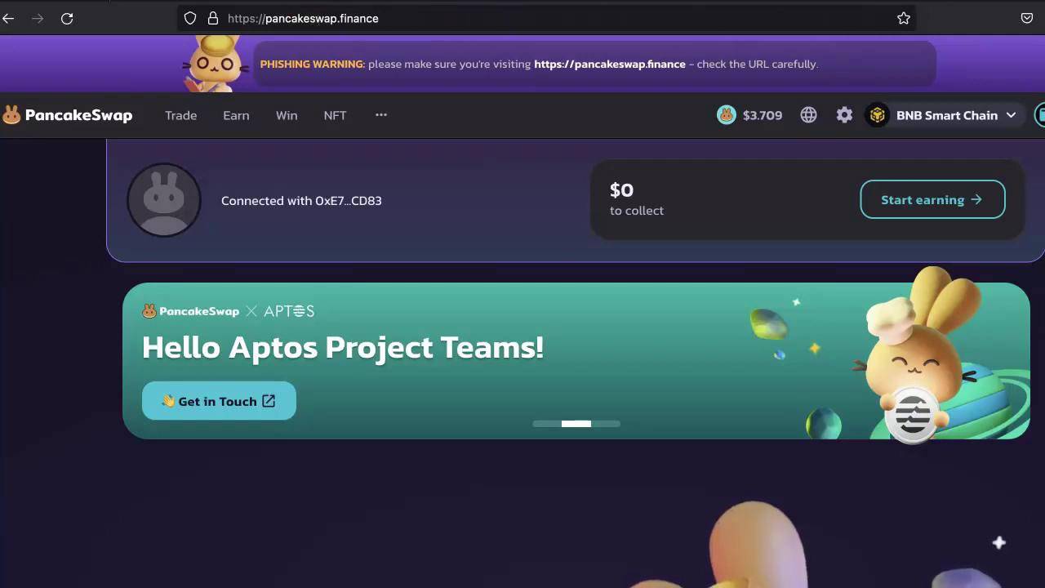
Open PancakeSwap's Liquidity page from the Trade menu, then switch to the OPTIBIT (OPB) BscScan tab.
mouse_move(1038, 115)
scroll(1038, 115, "down", 1)
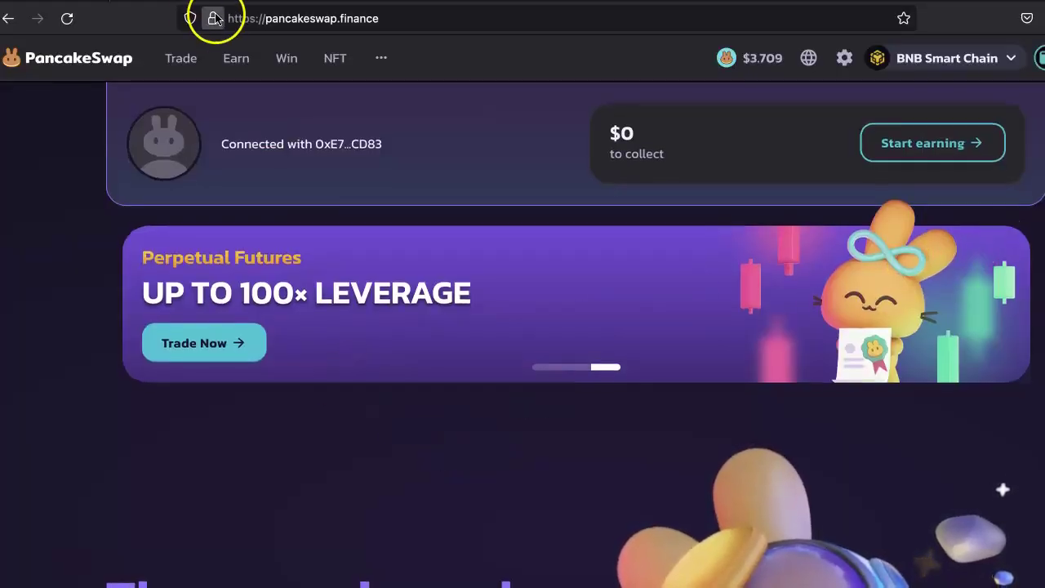
mouse_move(179, 60)
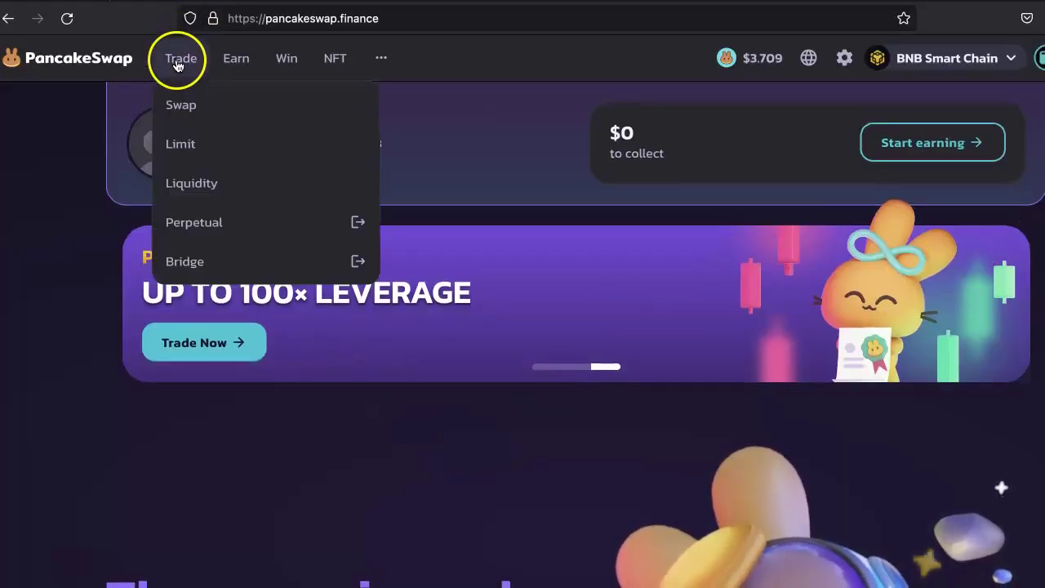
left_click(183, 184)
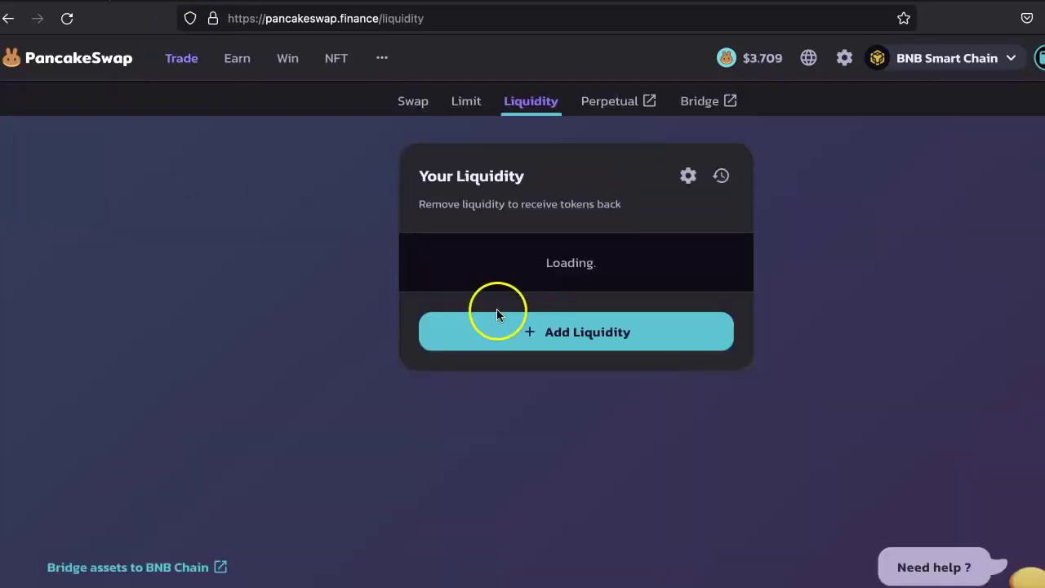
left_click(538, 0)
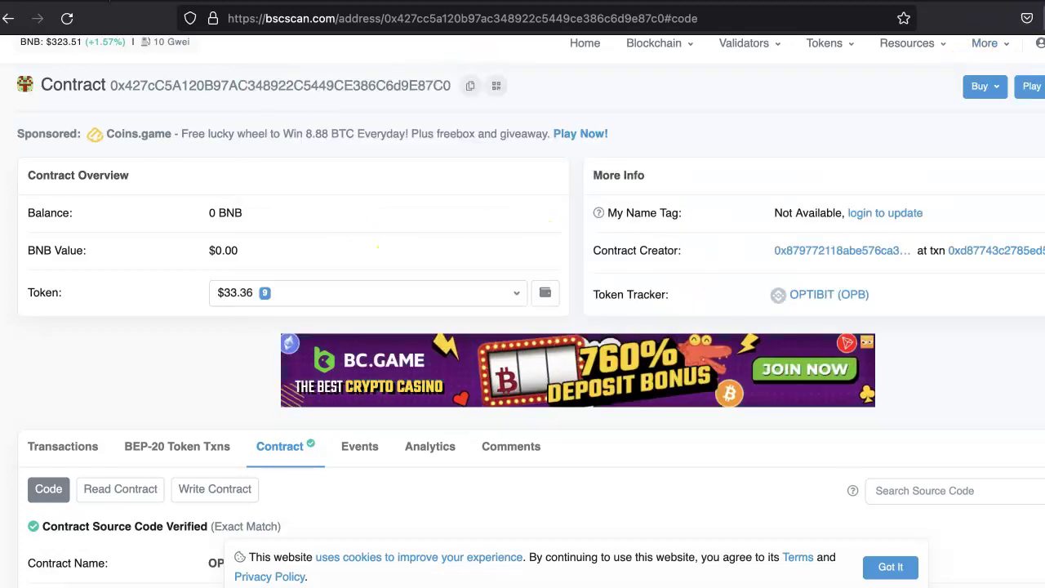
Check the wallet's BNB balance, copy the OPTIBIT contract address, and return to PancakeSwap Liquidity.
key("alt+shift+m")
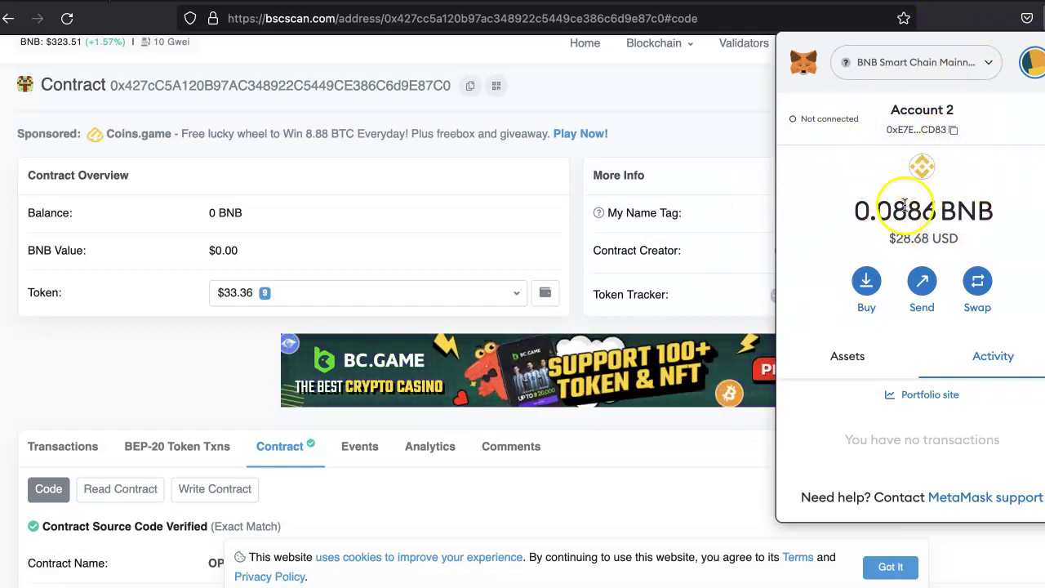
left_click_drag(924, 210, 861, 209)
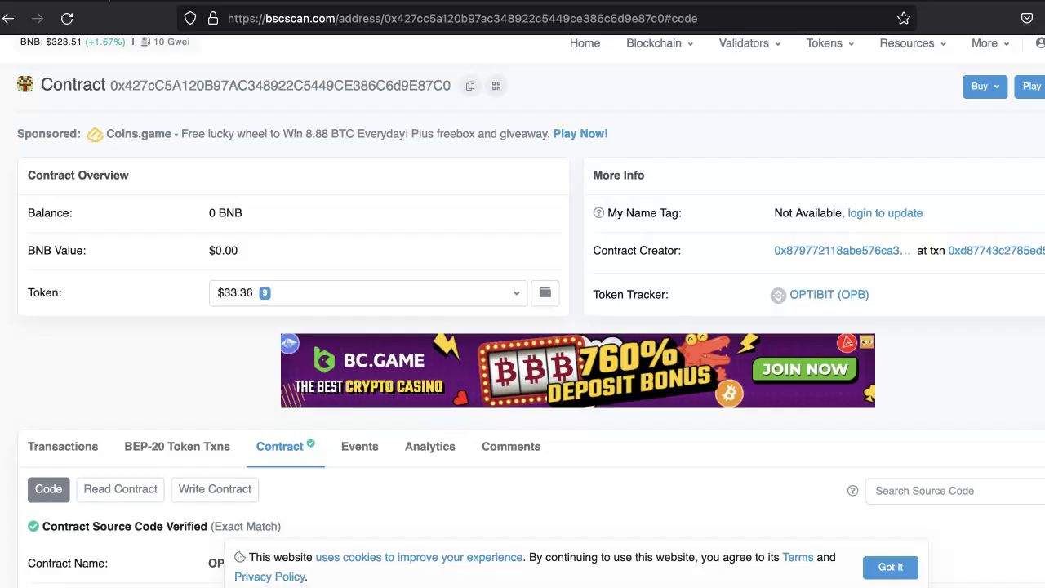
left_click(468, 85)
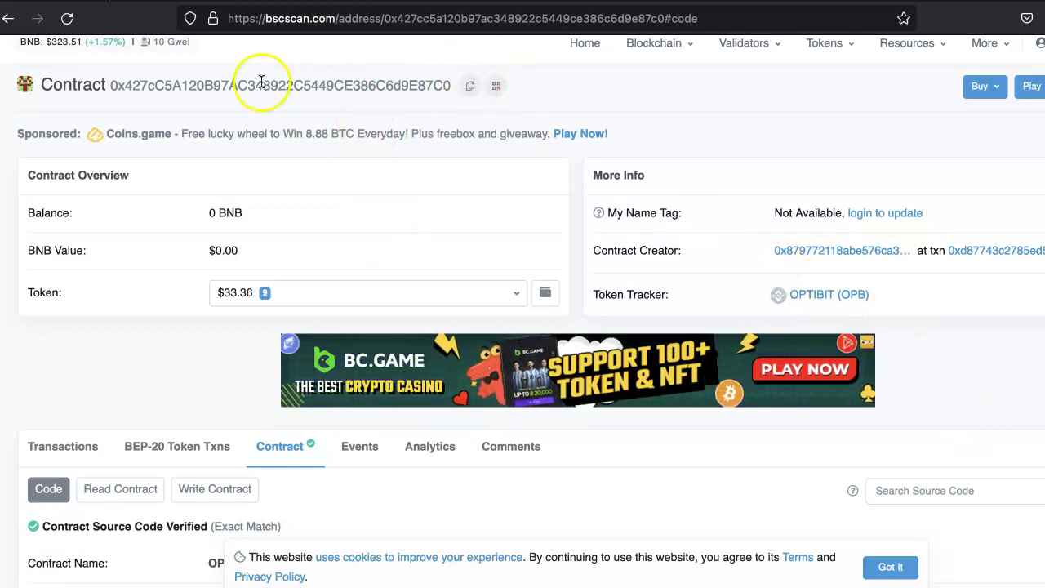
left_click(194, 7)
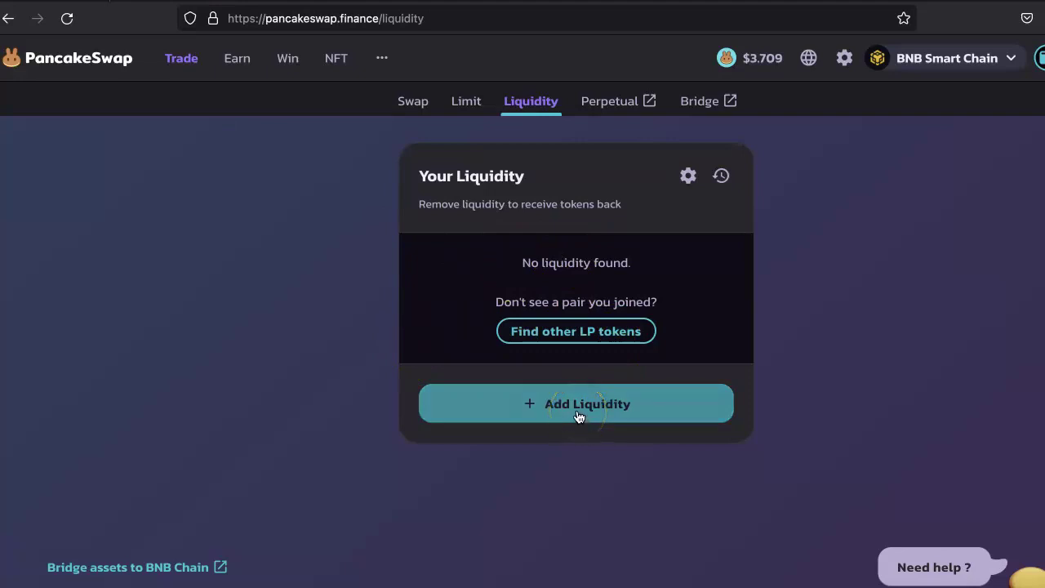
Start adding liquidity to a new pair, initially choosing USDT as the first token.
left_click(548, 390)
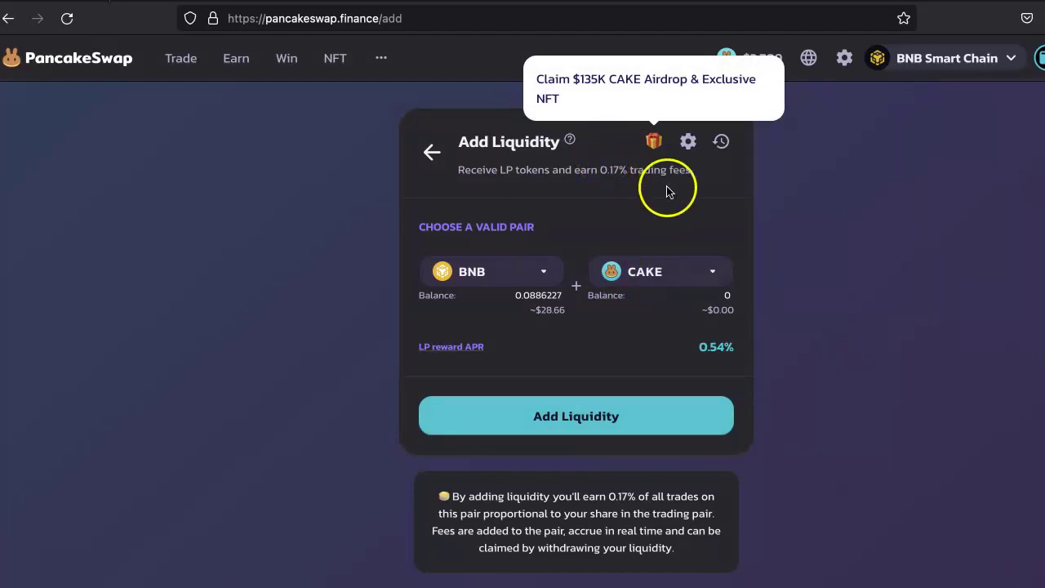
left_click(477, 279)
left_click(542, 219)
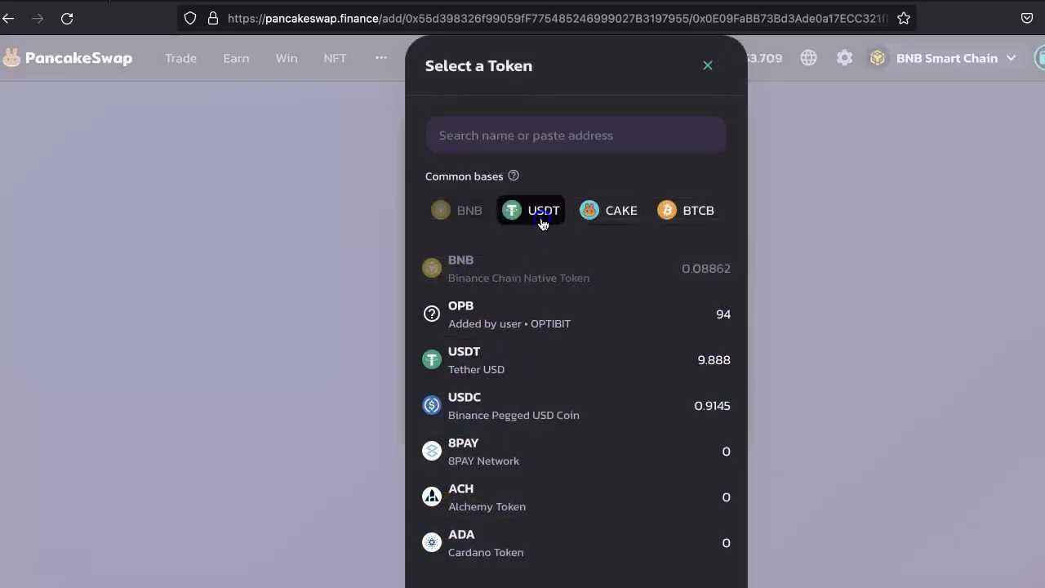
left_click(652, 278)
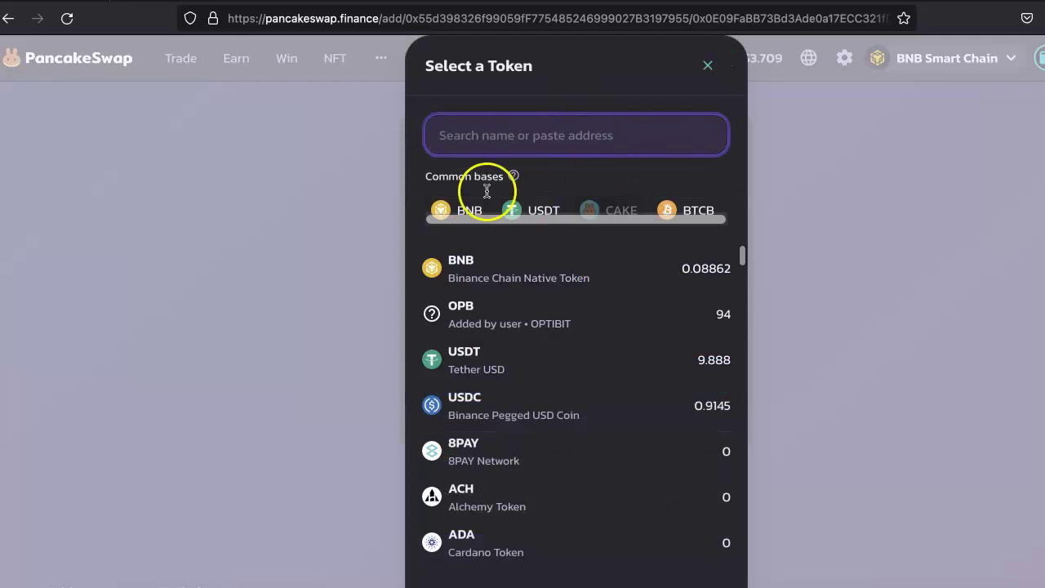
left_click(708, 66)
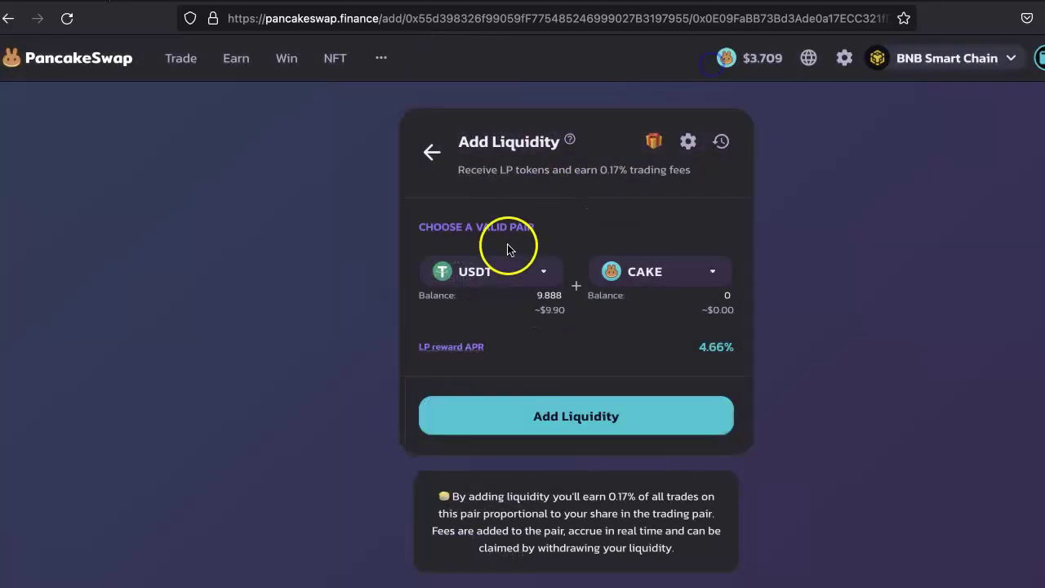
Make BNB the first token and pick OPB as the second via its pasted contract address.
left_click(483, 275)
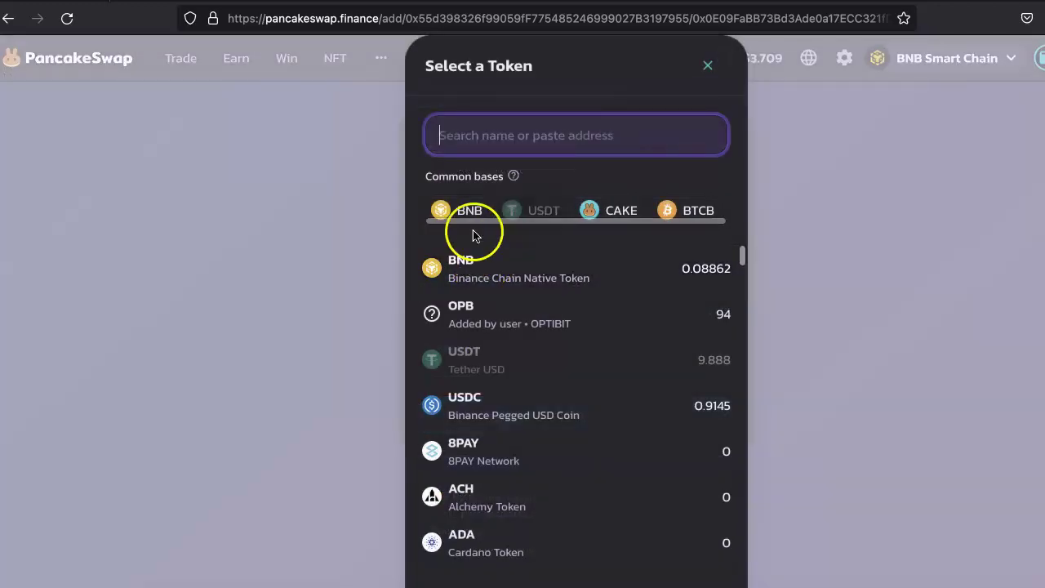
left_click(464, 280)
left_click(656, 275)
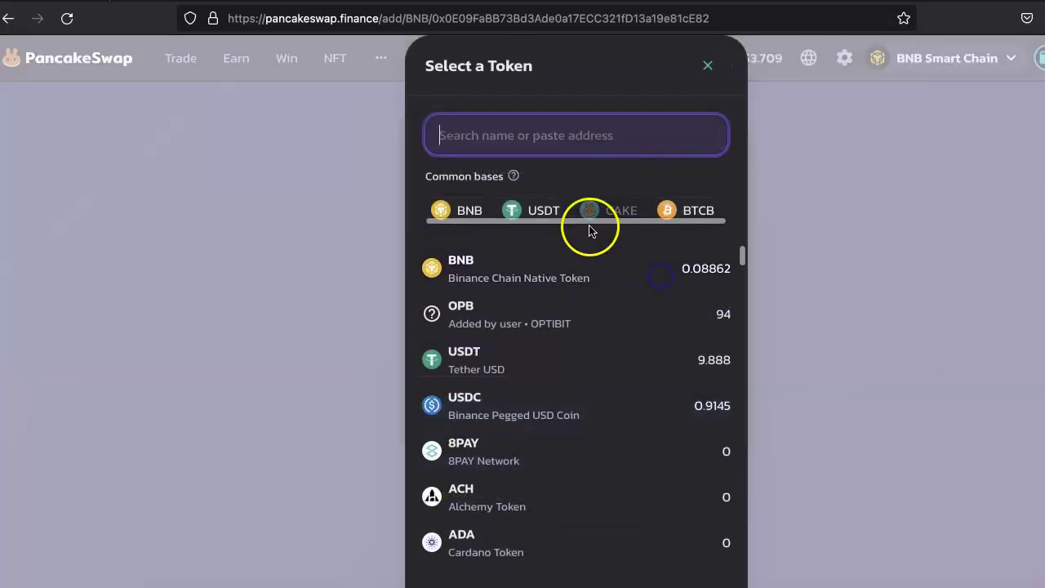
key("ctrl+v")
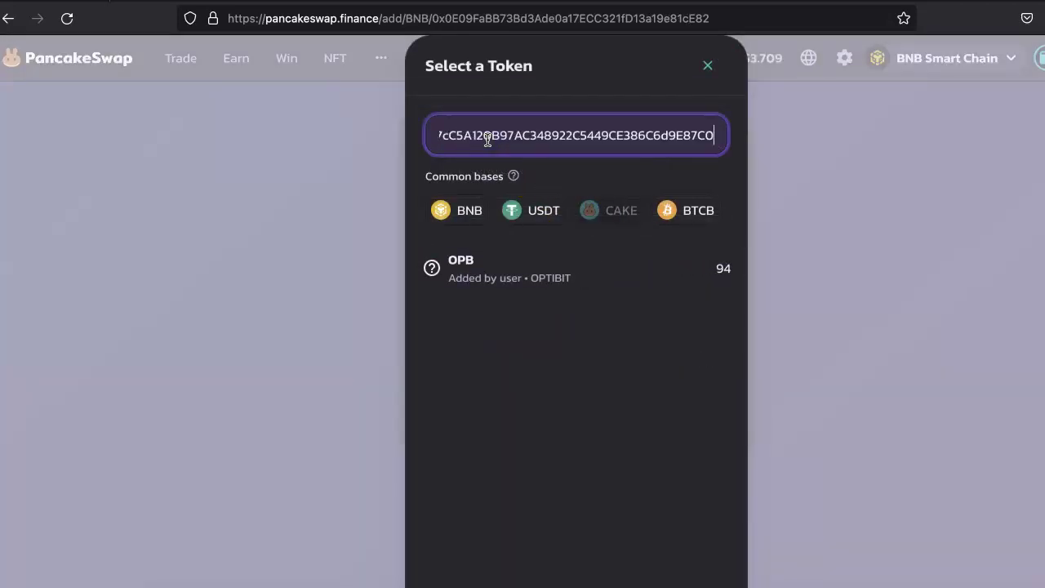
left_click(485, 279)
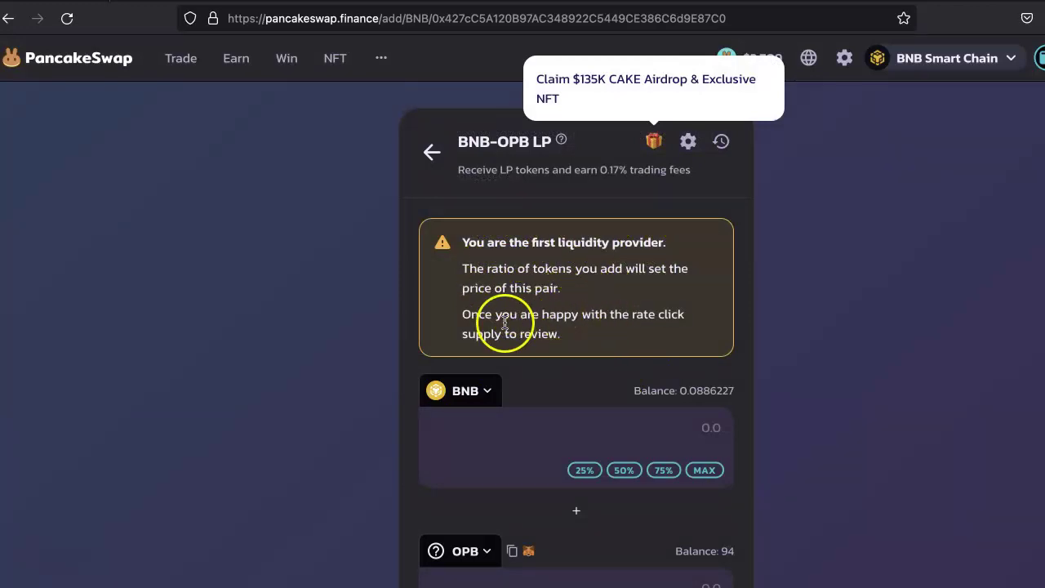
Fill in 50% of the BNB balance and enter 100 OPB, giving 0.0393 BNB for 100 OPB.
scroll(583, 286, "down", 2)
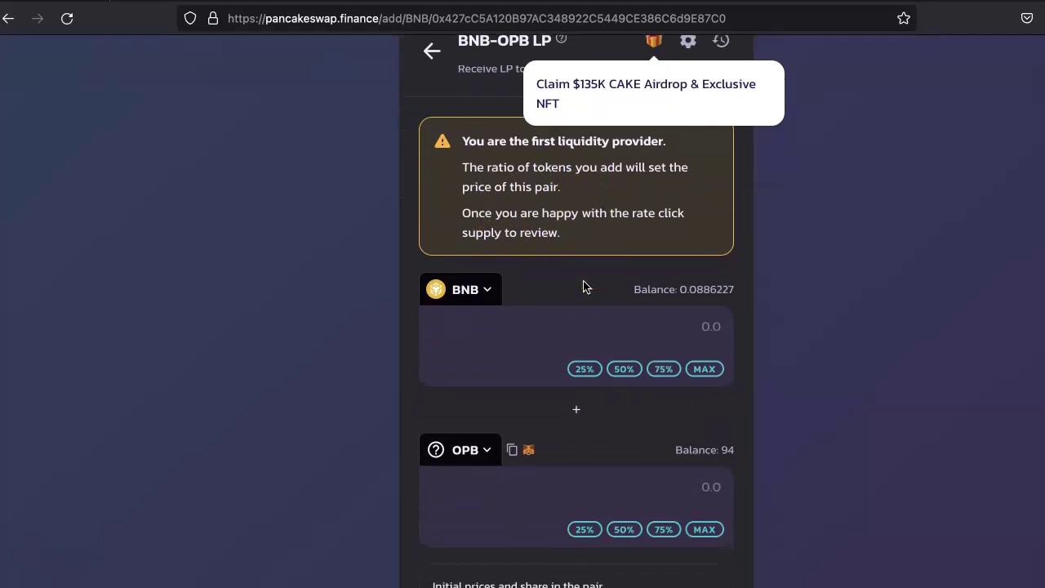
scroll(586, 289, "up", 1)
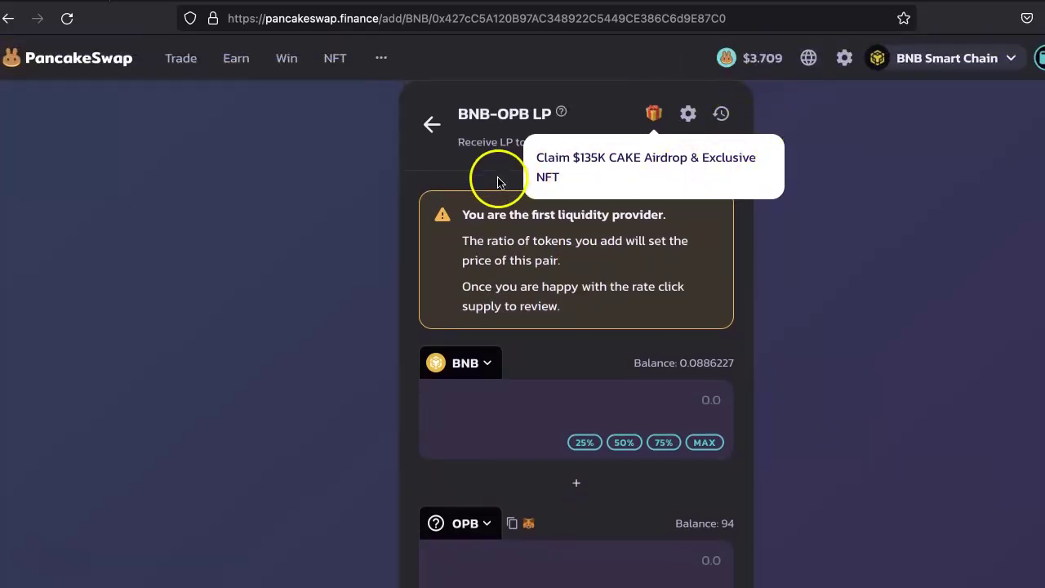
scroll(473, 171, "down", 3)
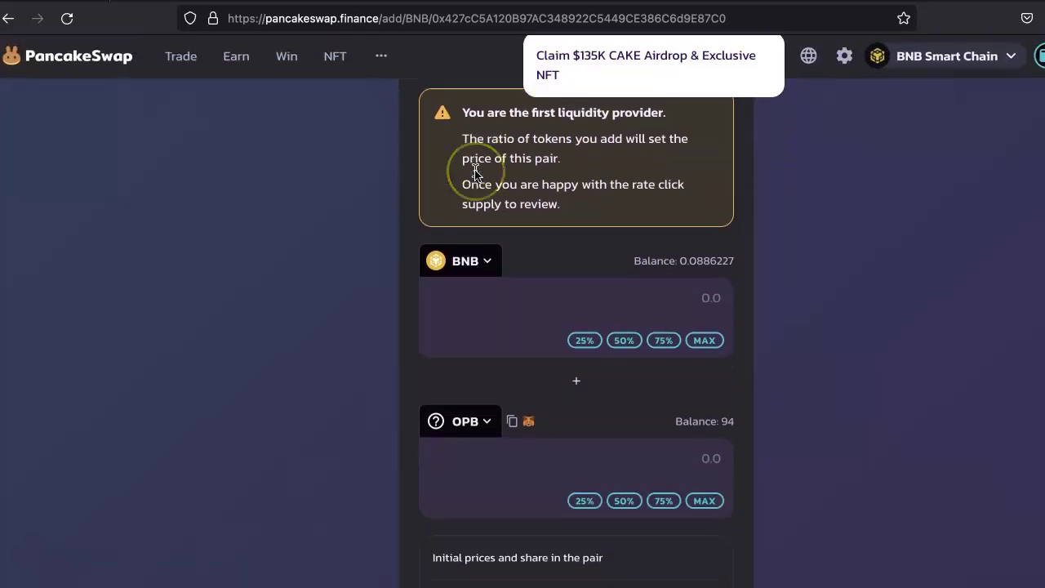
left_click(697, 274)
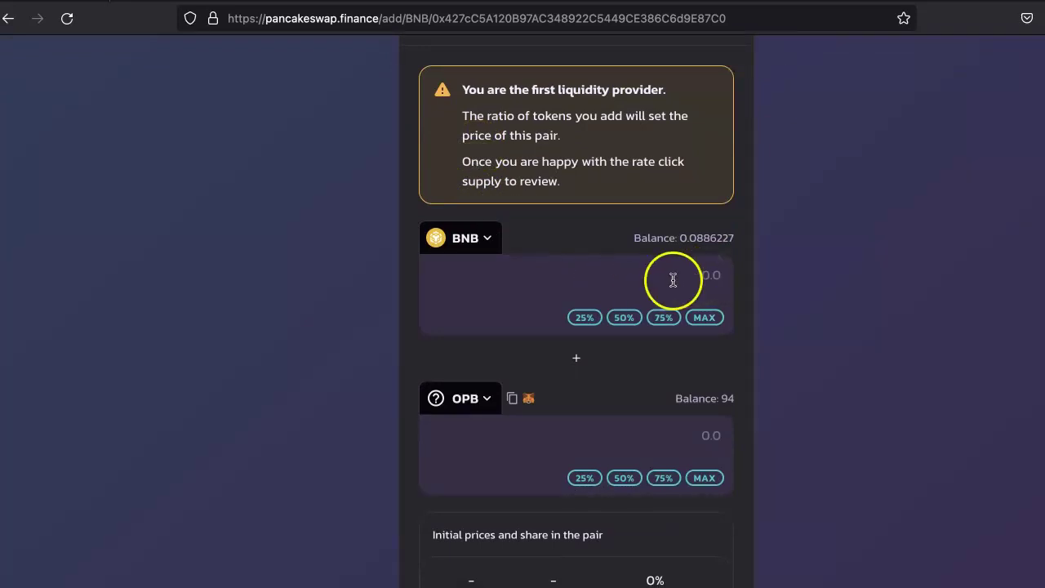
left_click(626, 320)
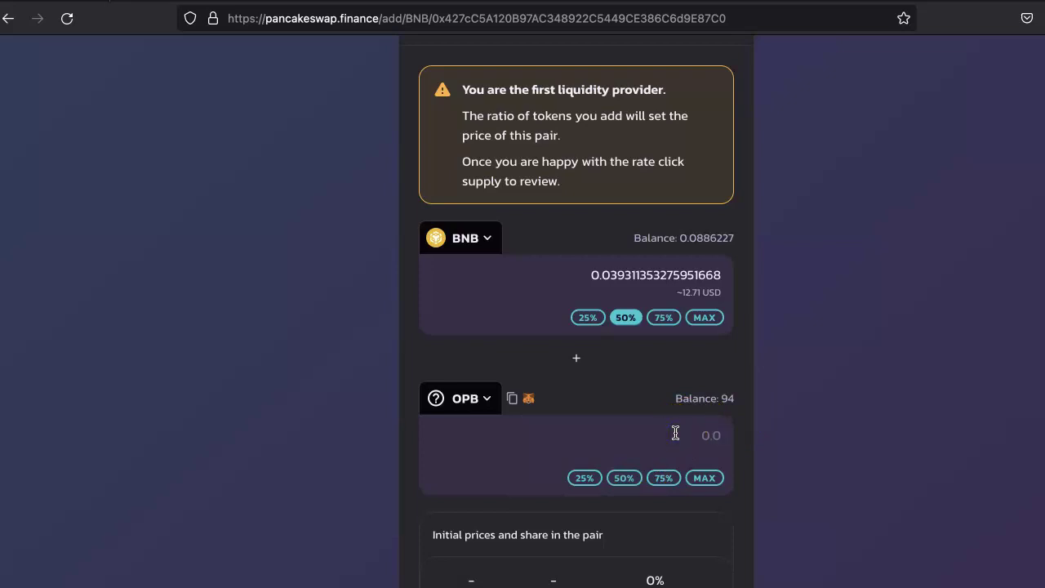
type("100")
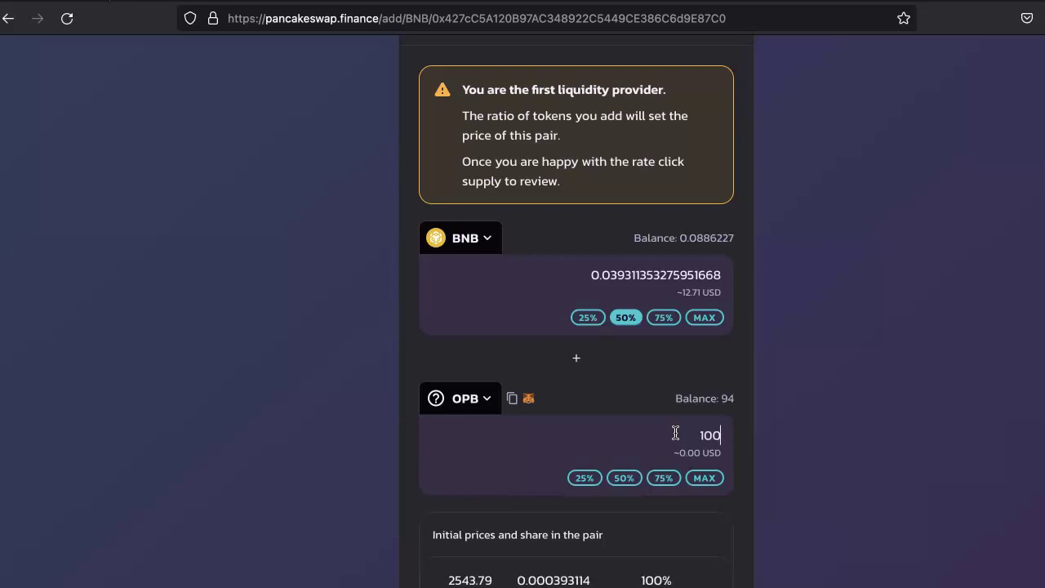
left_click(780, 449)
scroll(782, 449, "down", 1)
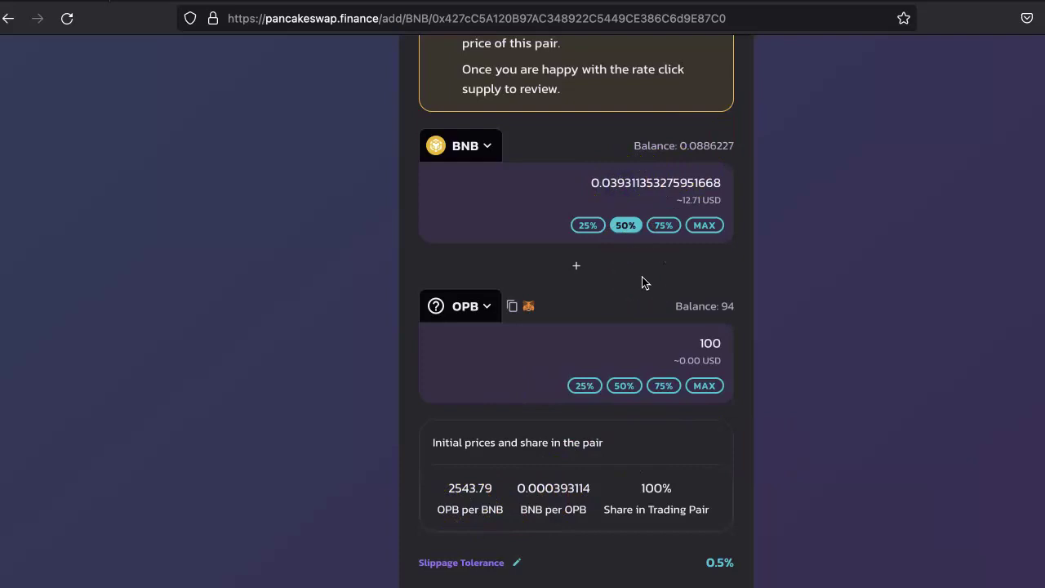
Replace the BNB deposit amount with 0.01.
type("0")
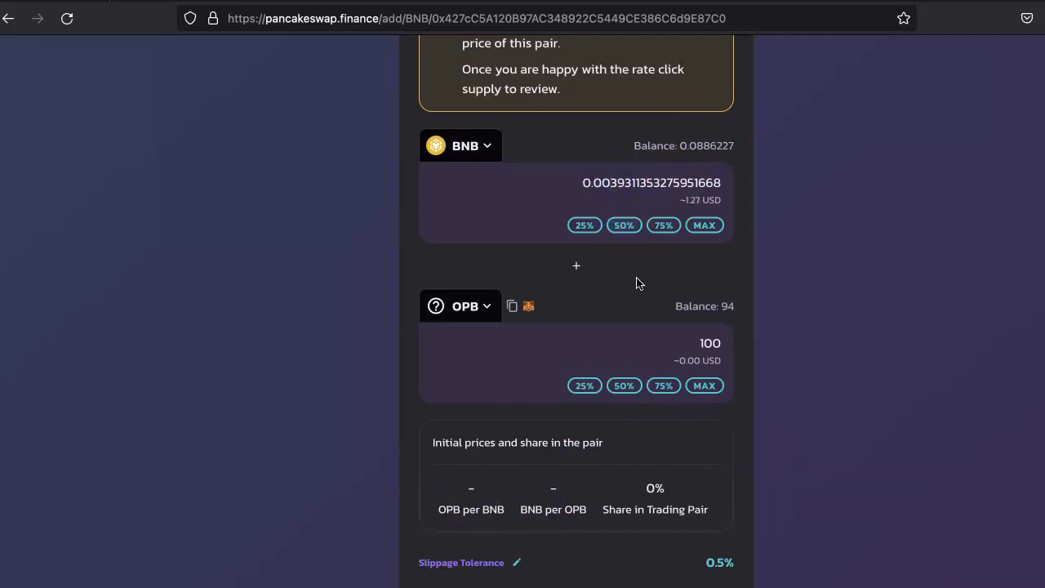
left_click_drag(582, 188, 723, 184)
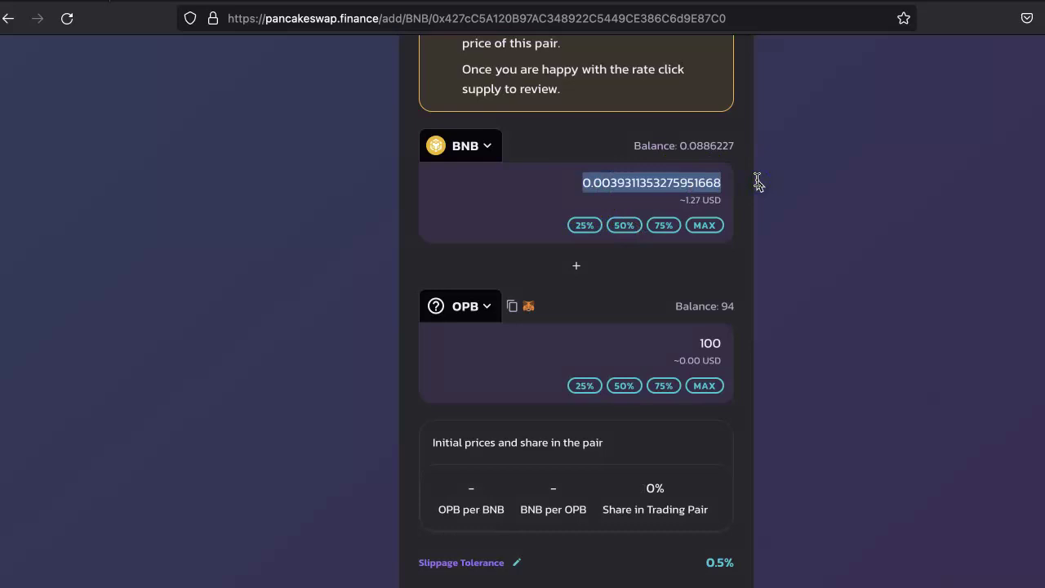
type("0.011")
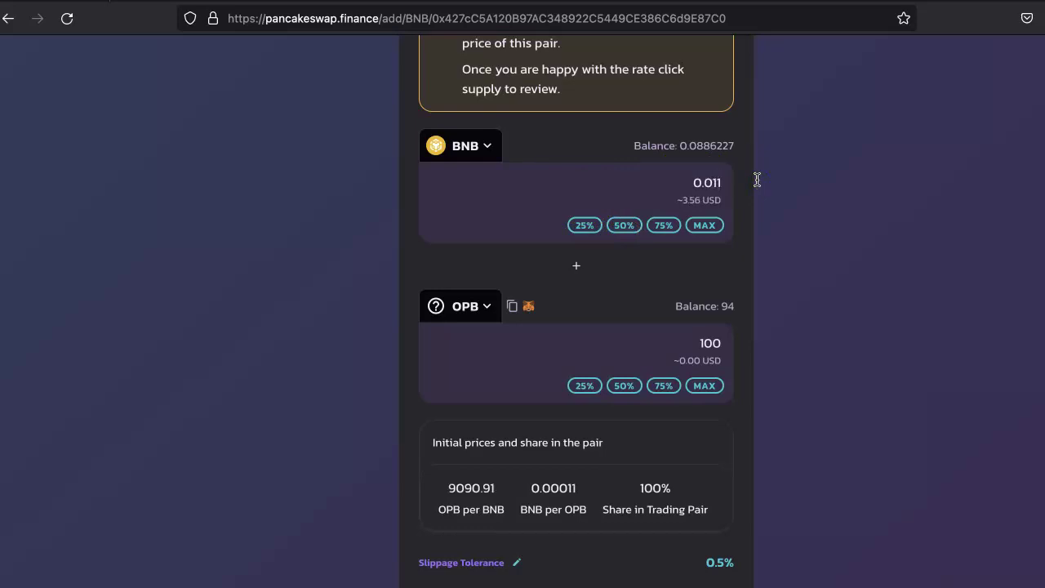
key("BackSpace")
key("BackSpace")
type("01")
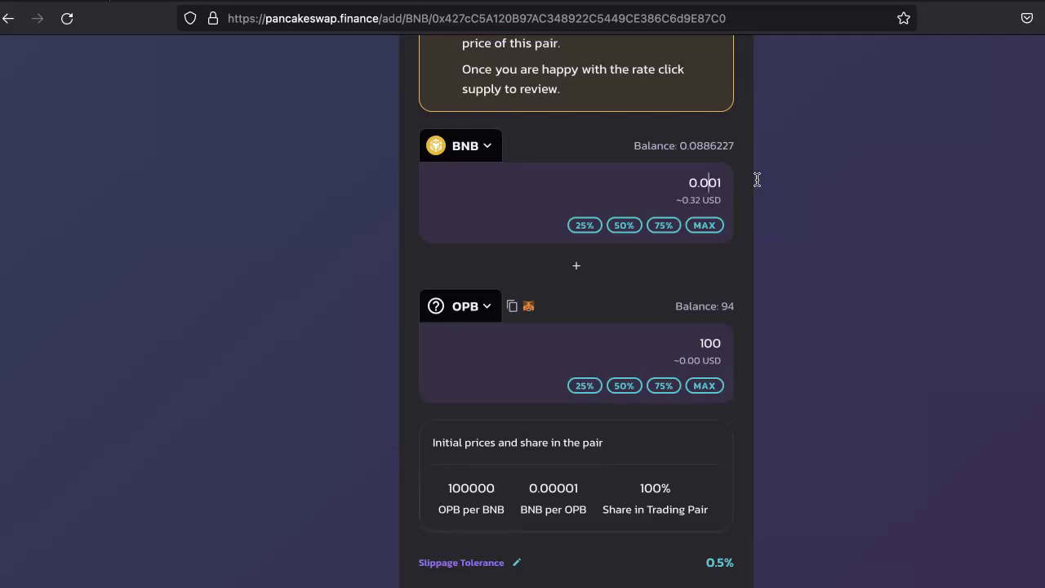
type("00")
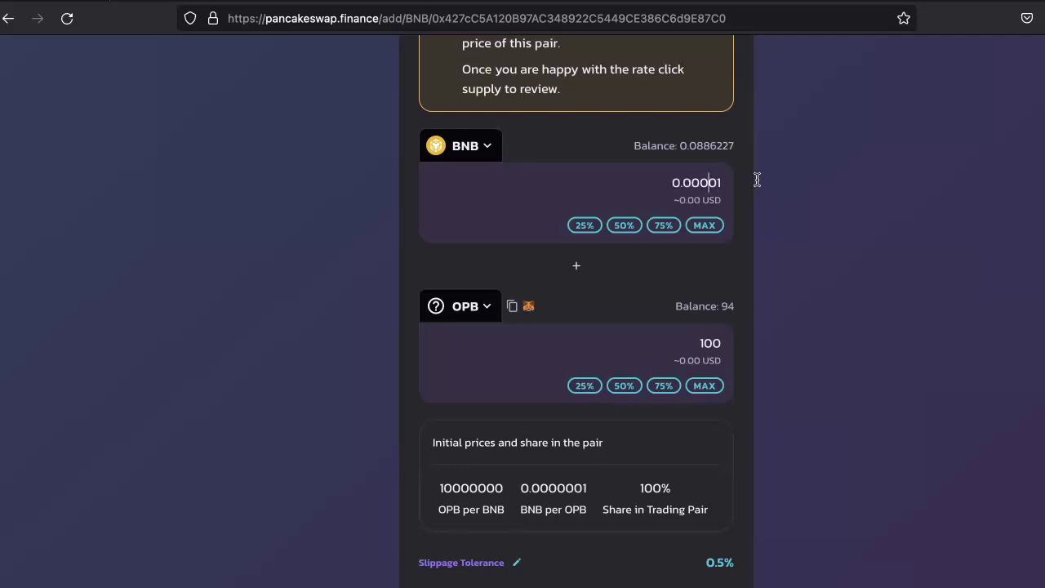
key("BackSpace")
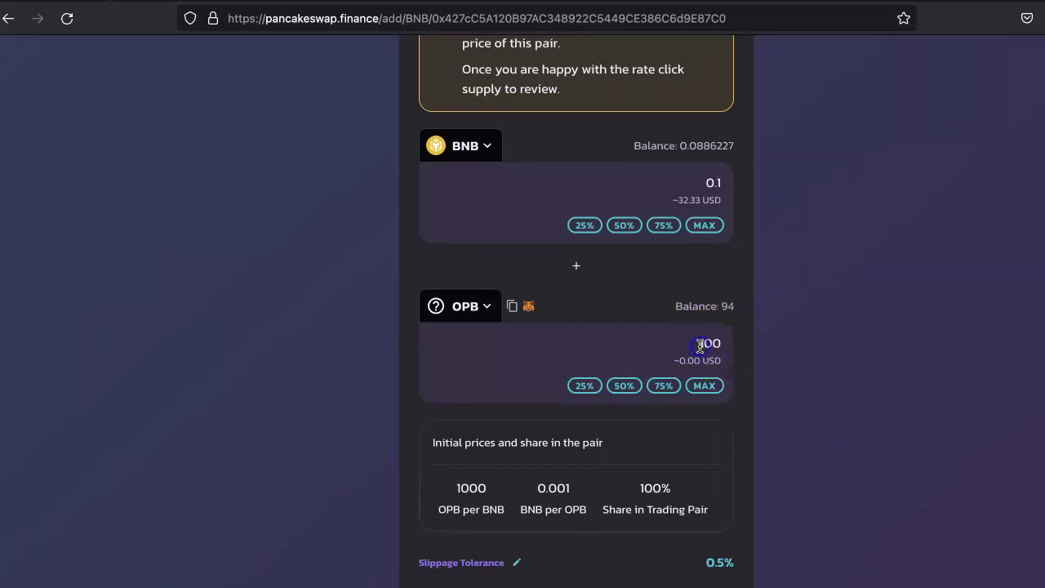
Change the OPB amount to 10 and check the 1000 OPB per BNB initial price.
left_click(700, 345)
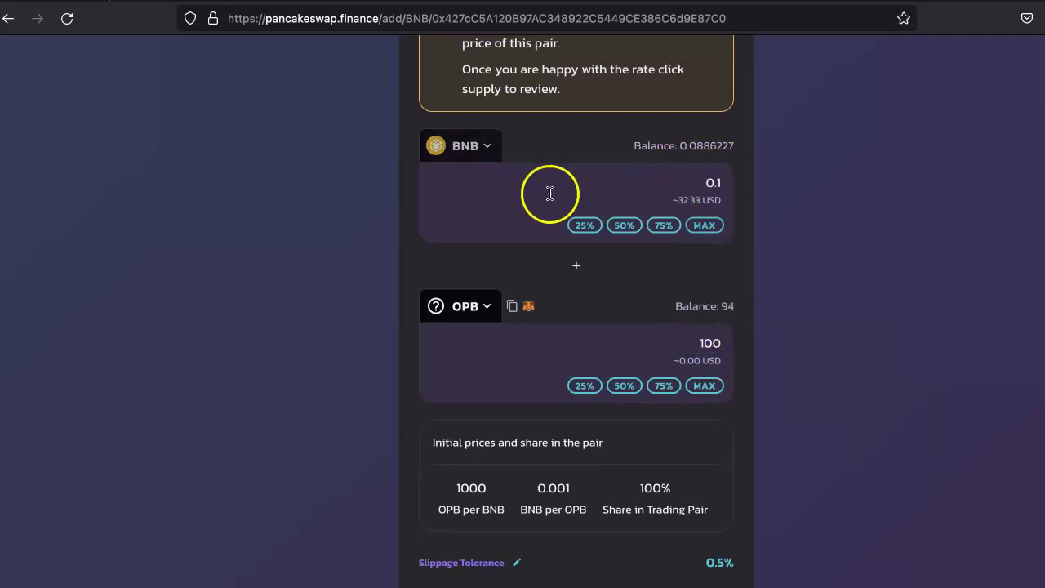
left_click(712, 344)
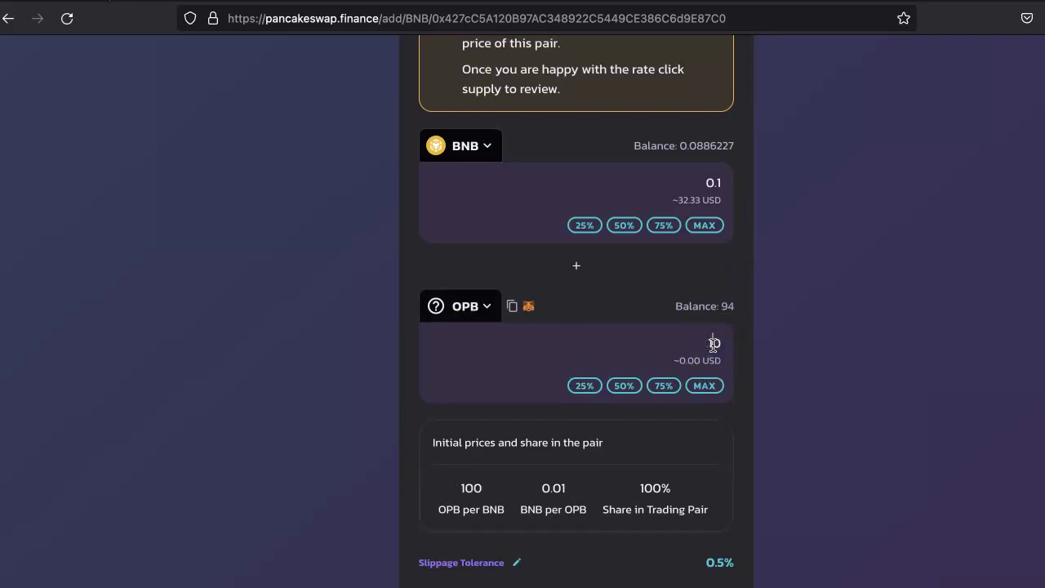
left_click(715, 183)
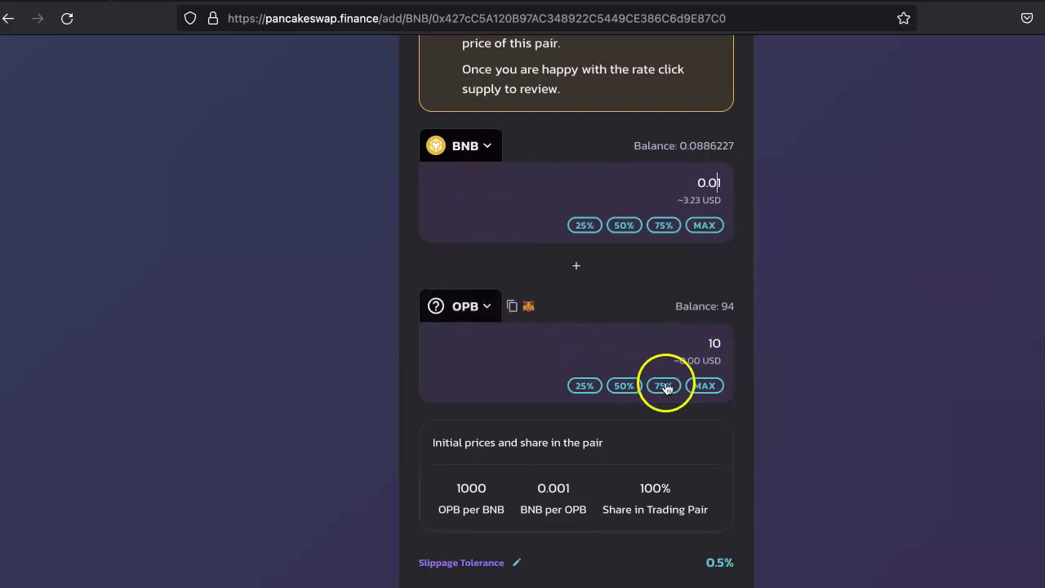
double_click(471, 489)
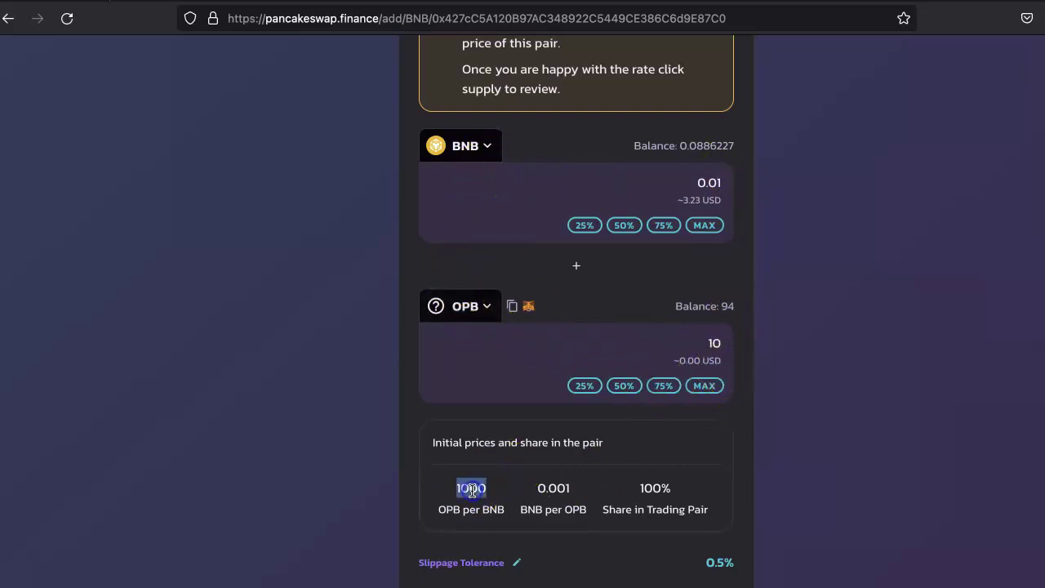
left_click(569, 494)
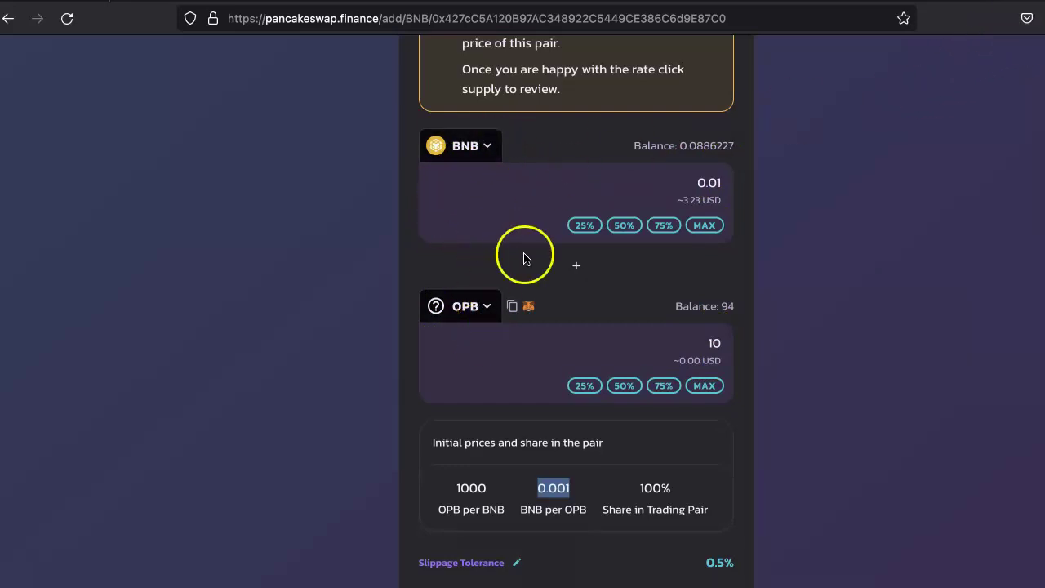
Replace BNB with USDT as the first token and review the OPB/USDT initial prices.
left_click(466, 145)
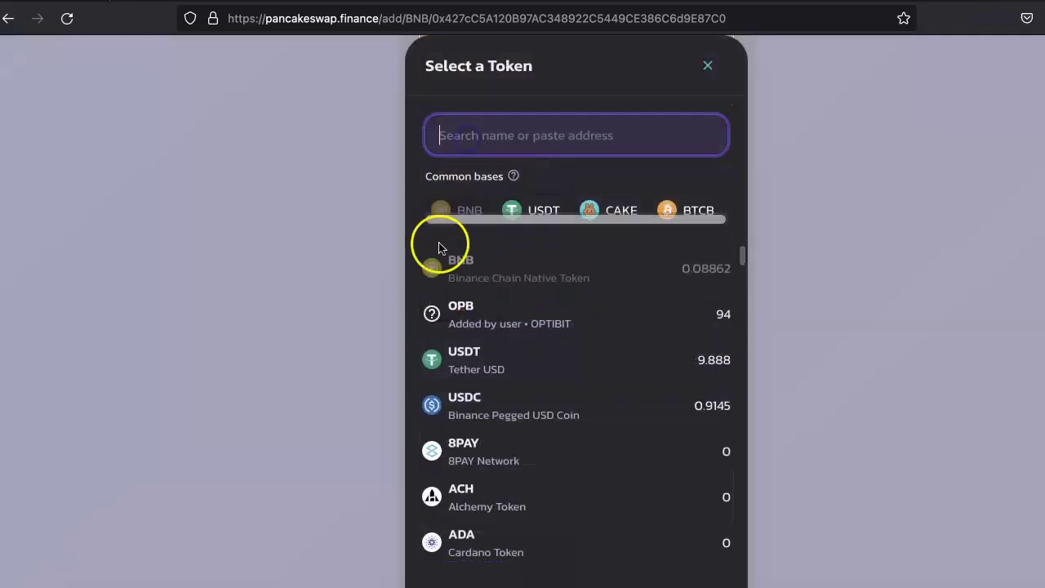
left_click(537, 214)
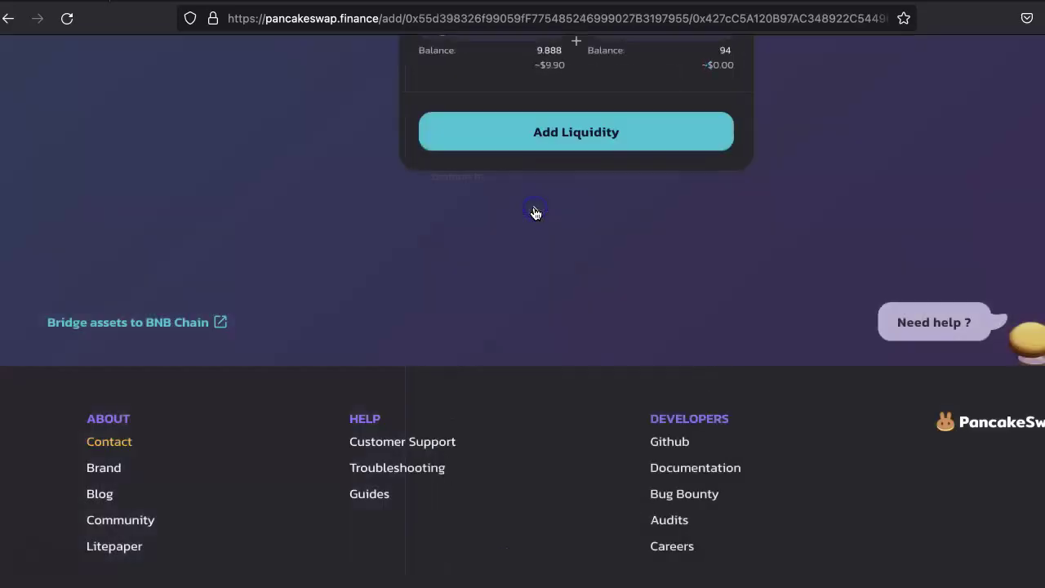
scroll(620, 220, "up", 5)
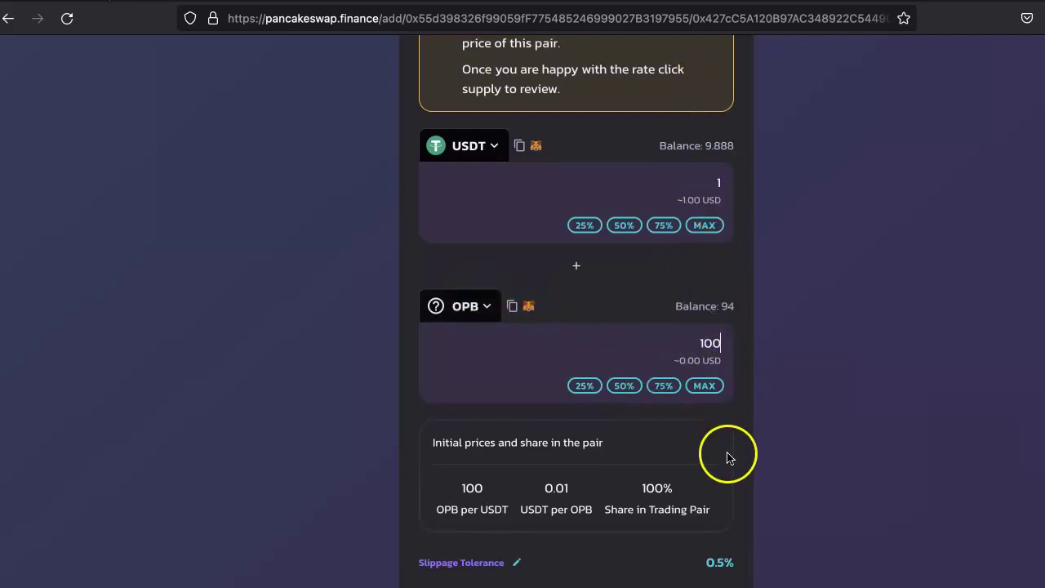
left_click(509, 512)
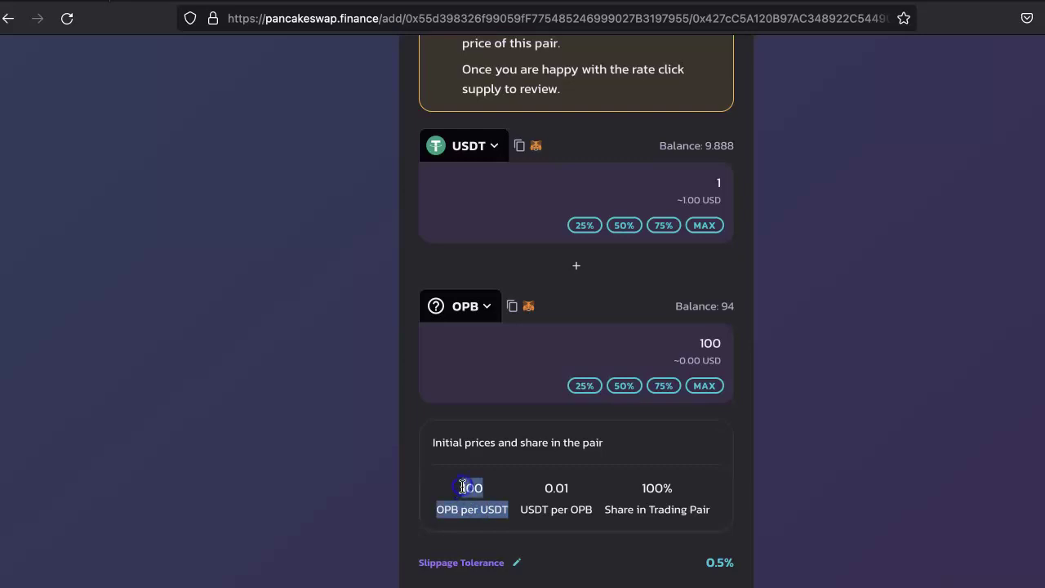
left_click(593, 512)
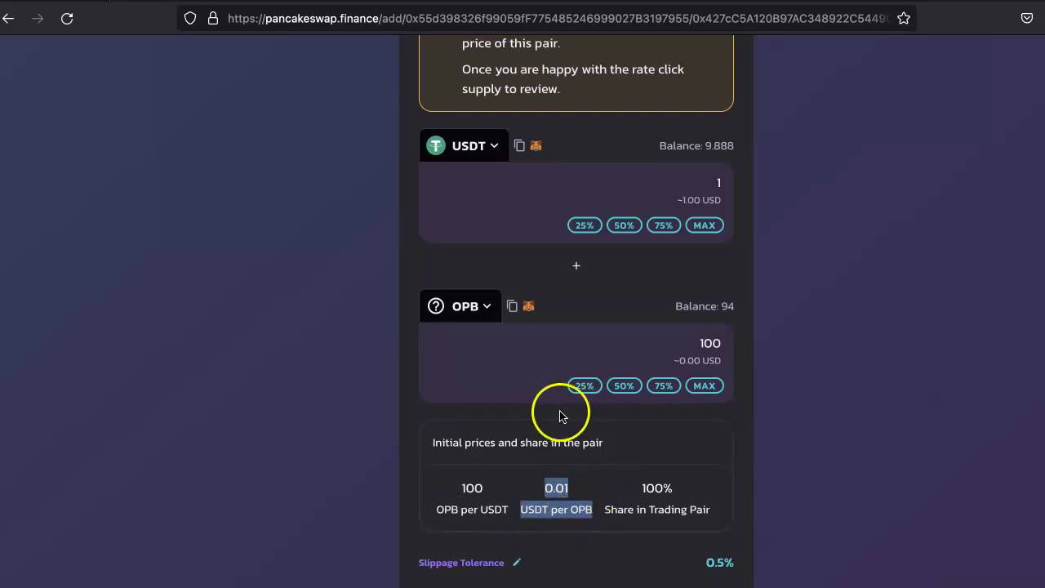
scroll(690, 477, "down", 3)
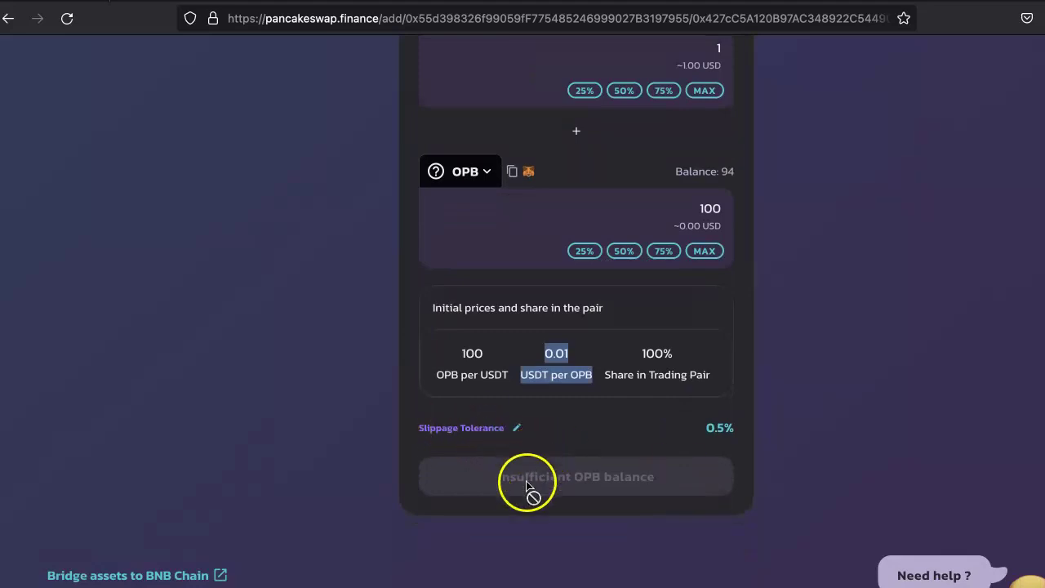
scroll(585, 481, "up", 1)
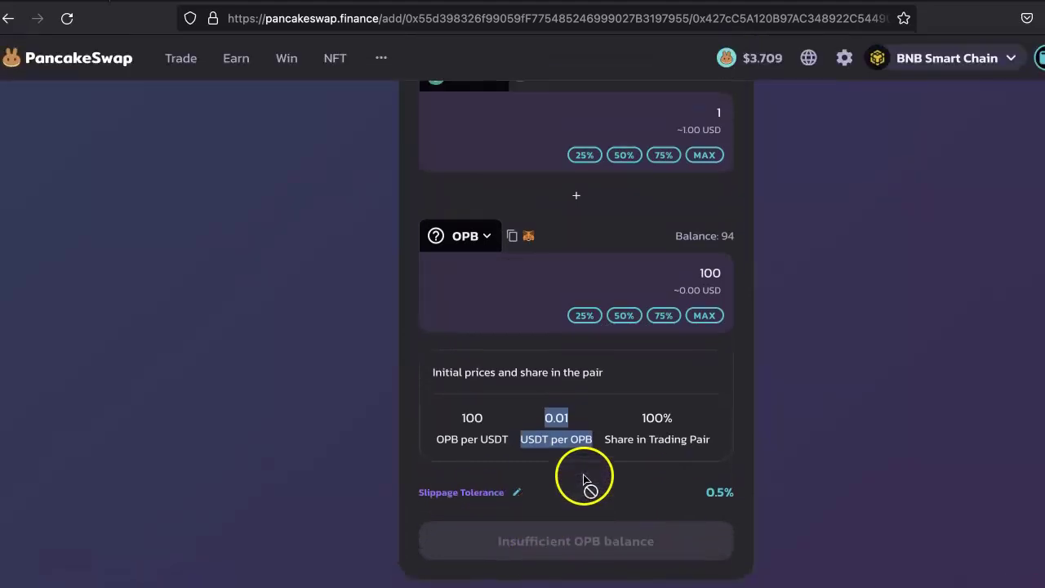
Reduce OPB to 10 against 1 USDT, enable USDT spending, and attempt to supply.
left_click(713, 274)
key("BackSpace")
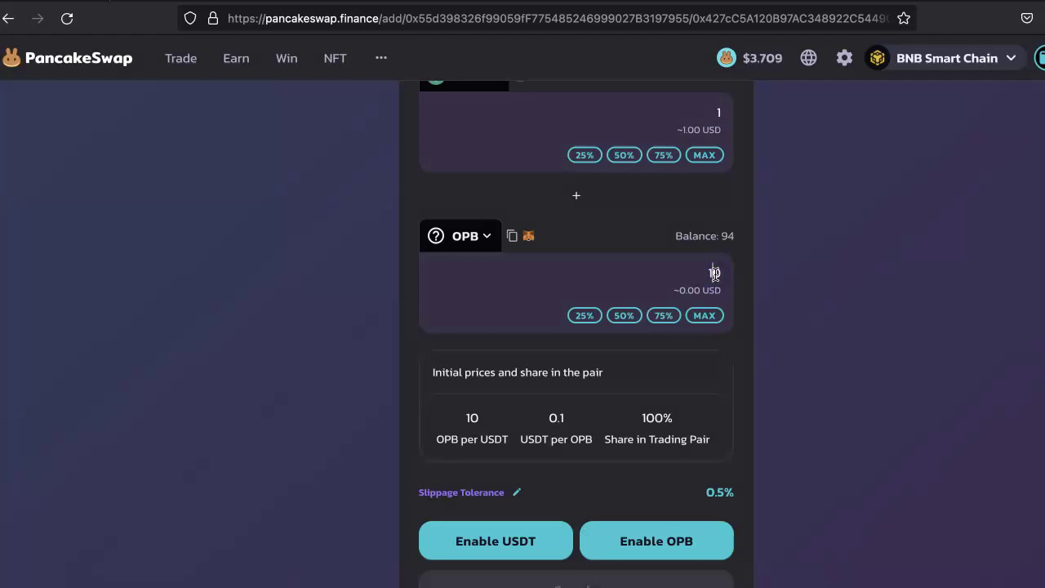
scroll(752, 414, "down", 1)
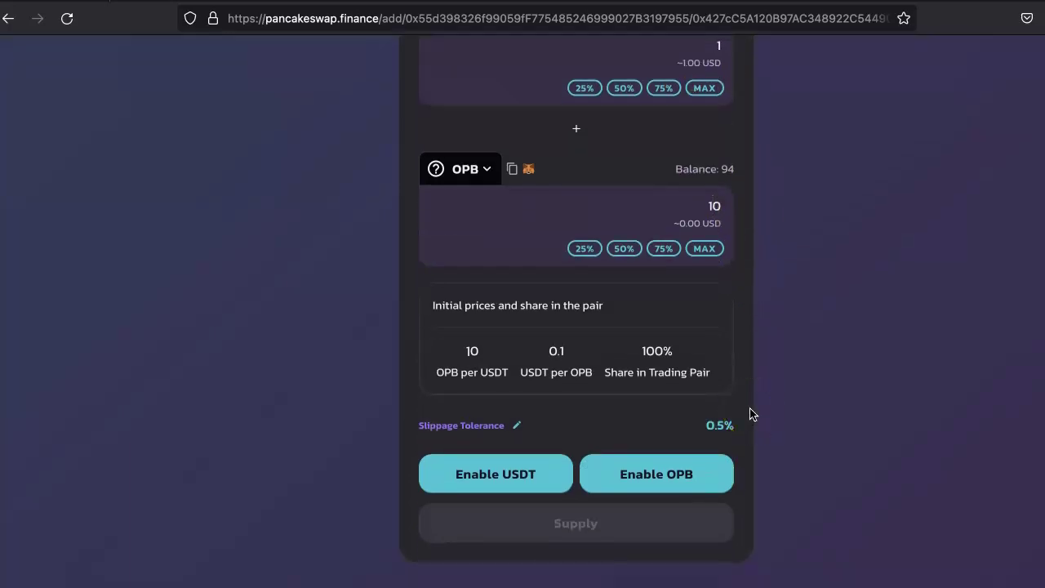
left_click(500, 483)
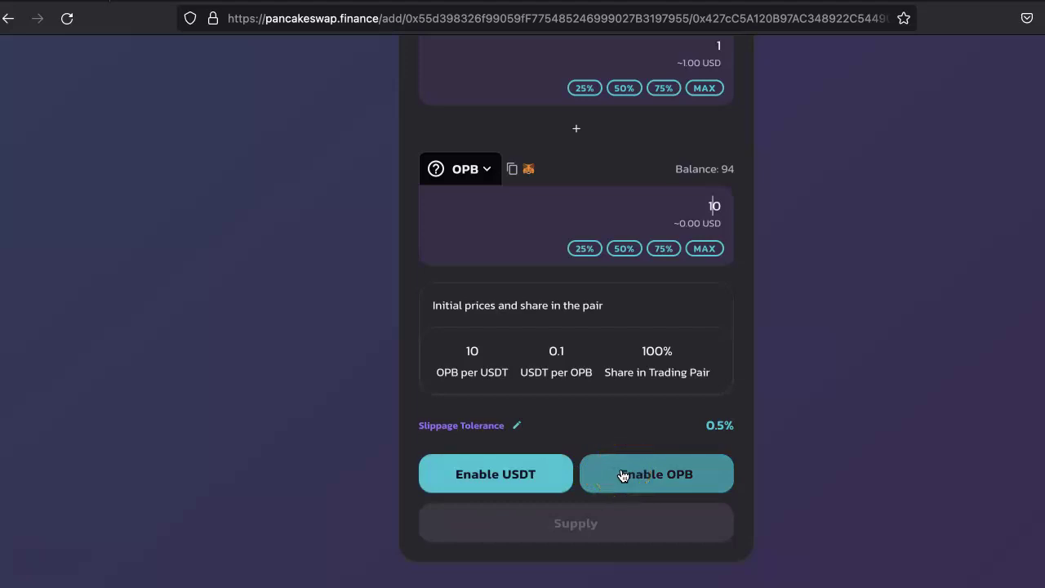
left_click(581, 532)
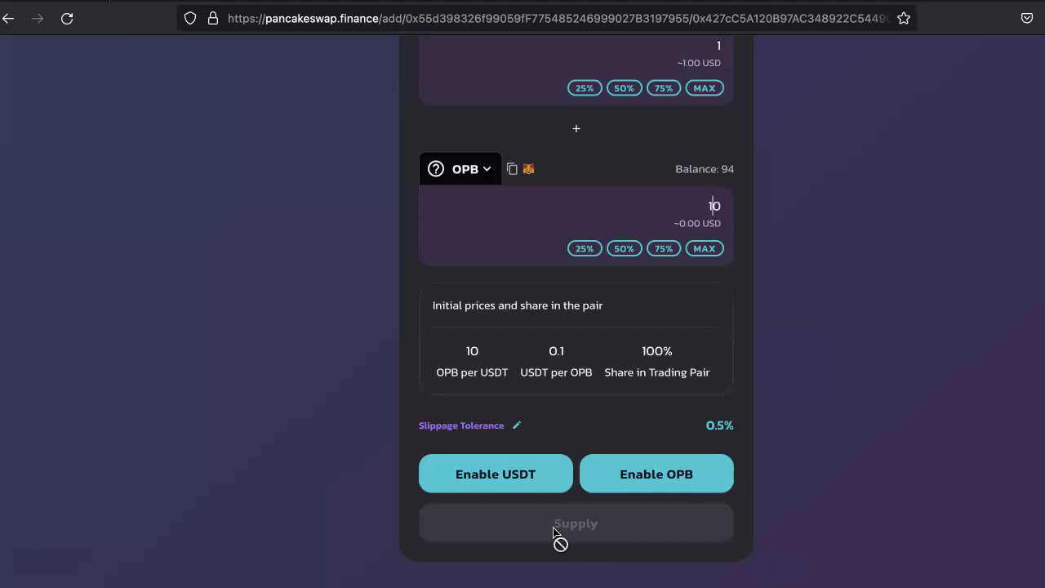
scroll(555, 534, "up", 1)
left_click(555, 415)
scroll(555, 415, "up", 3)
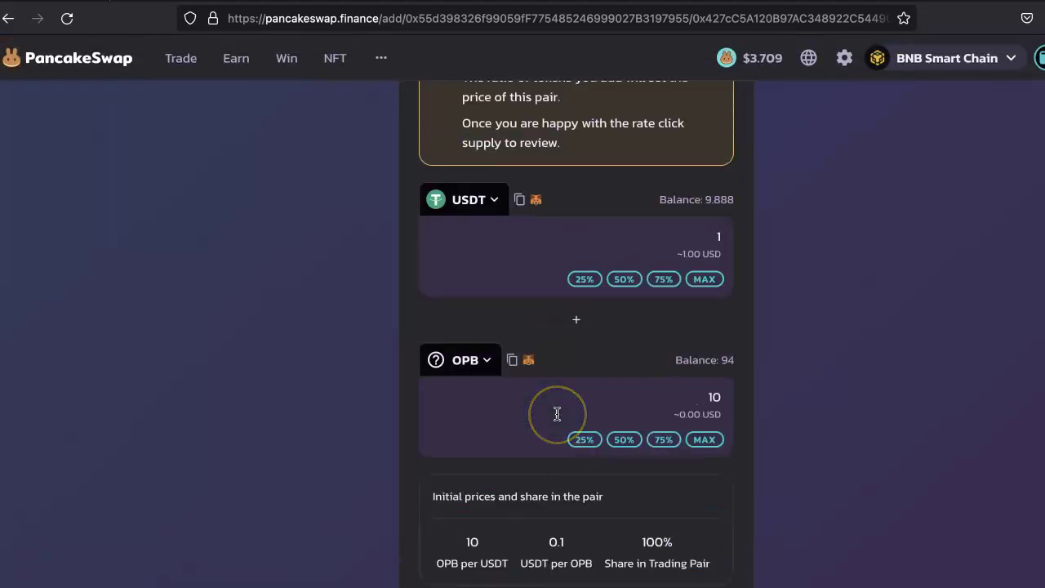
scroll(557, 418, "down", 4)
Switch the first token back to BNB and enter 0.001 BNB against 10 OPB.
scroll(556, 415, "up", 4)
left_click(461, 329)
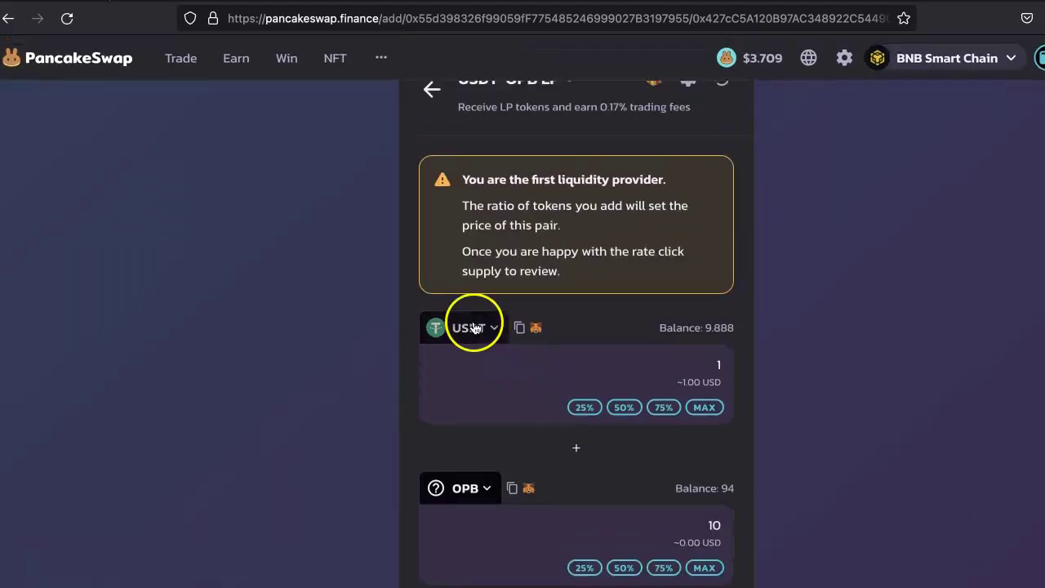
left_click(467, 262)
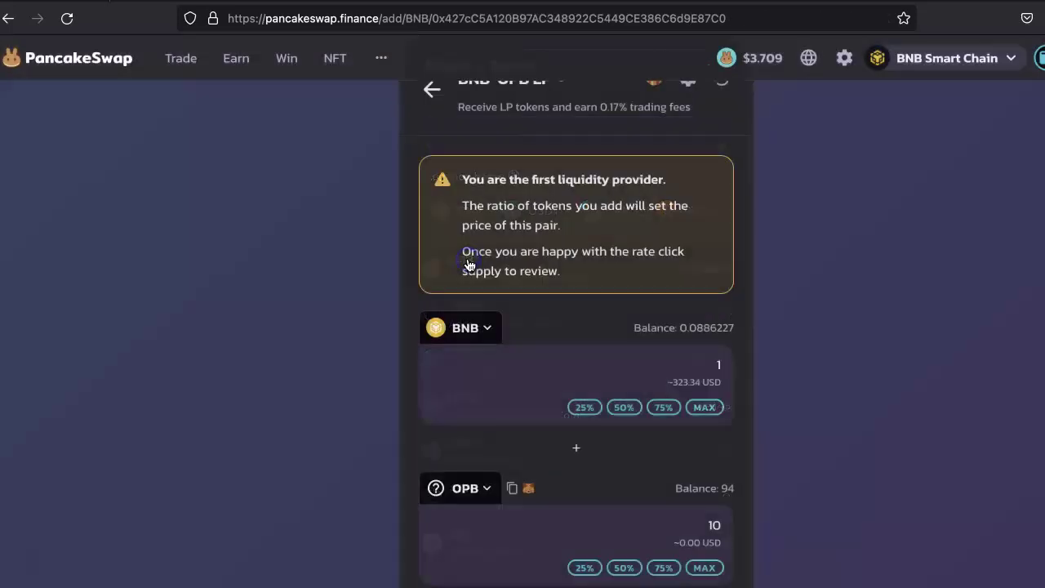
left_click(684, 370)
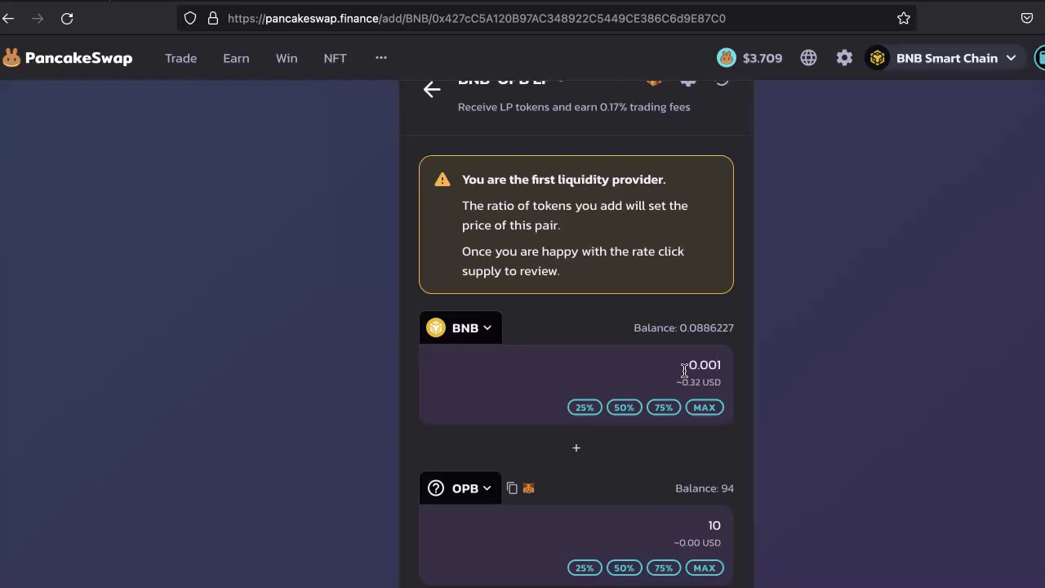
scroll(721, 353, "down", 1)
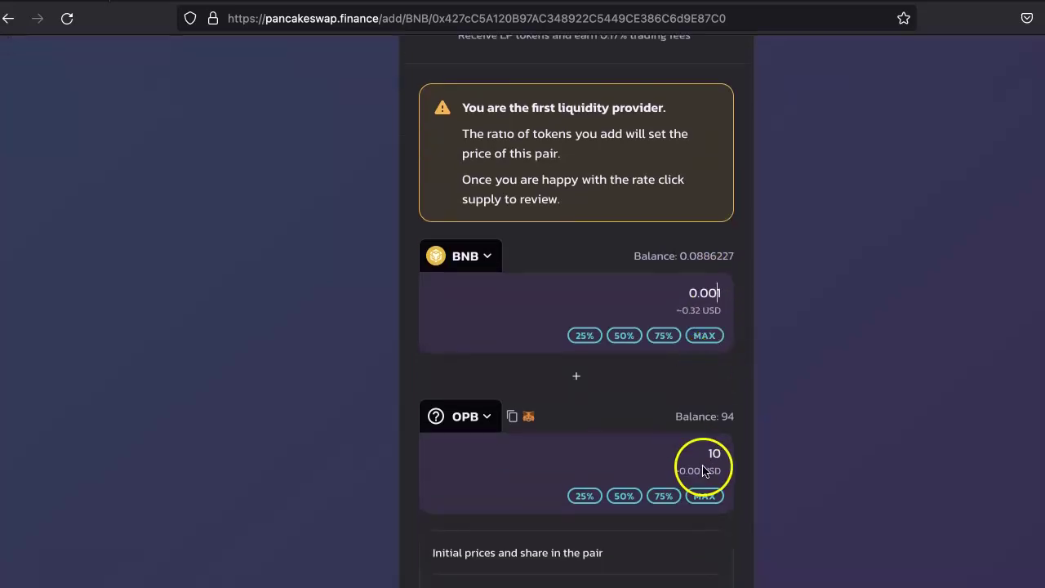
scroll(716, 465, "down", 2)
scroll(715, 469, "down", 1)
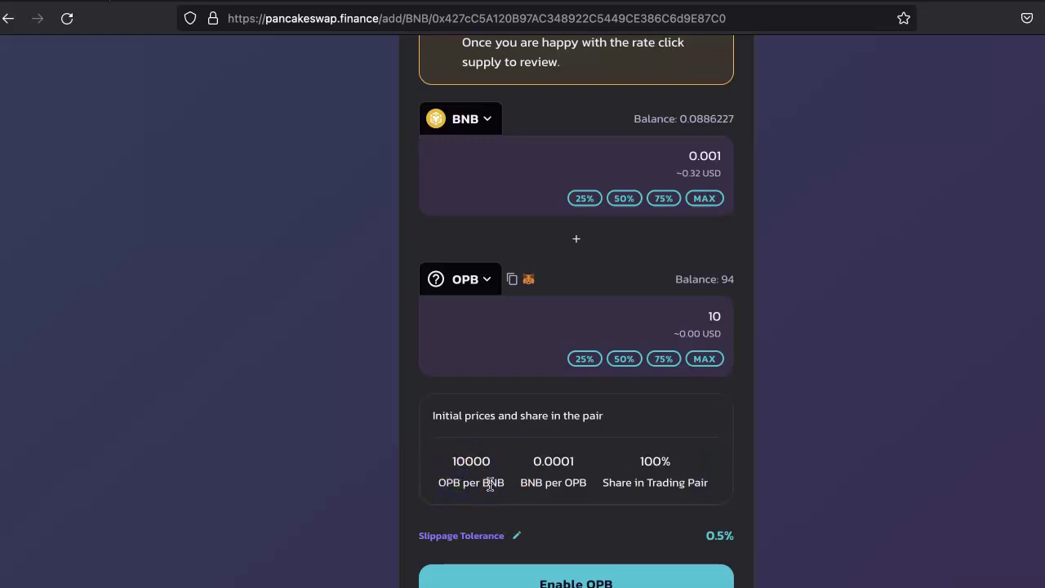
scroll(490, 484, "down", 3)
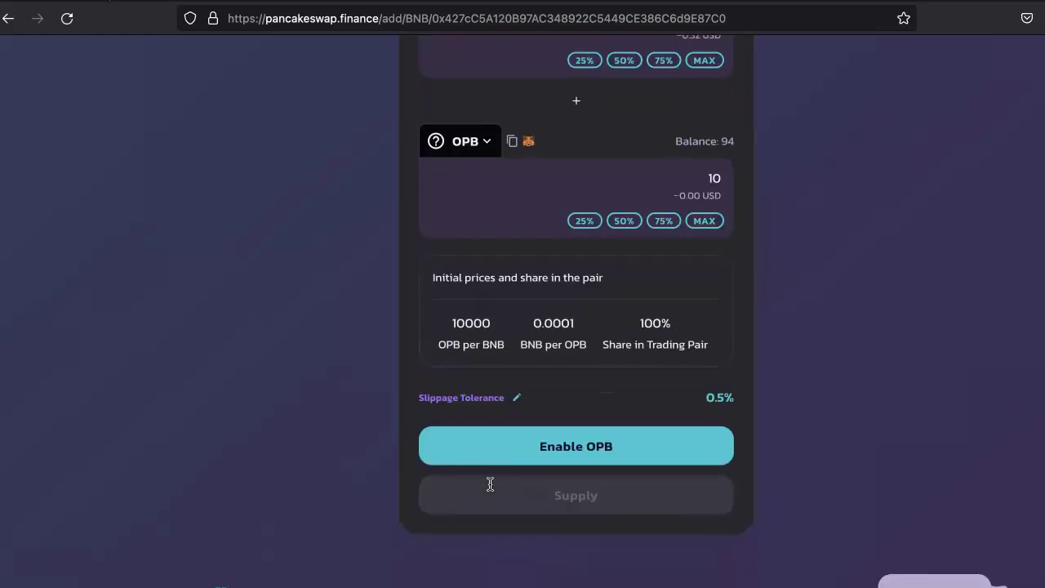
Approve OPB spending in the wallet, then attempt to supply the BNB–OPB liquidity.
left_click(576, 459)
left_click_drag(996, 4, 742, 18)
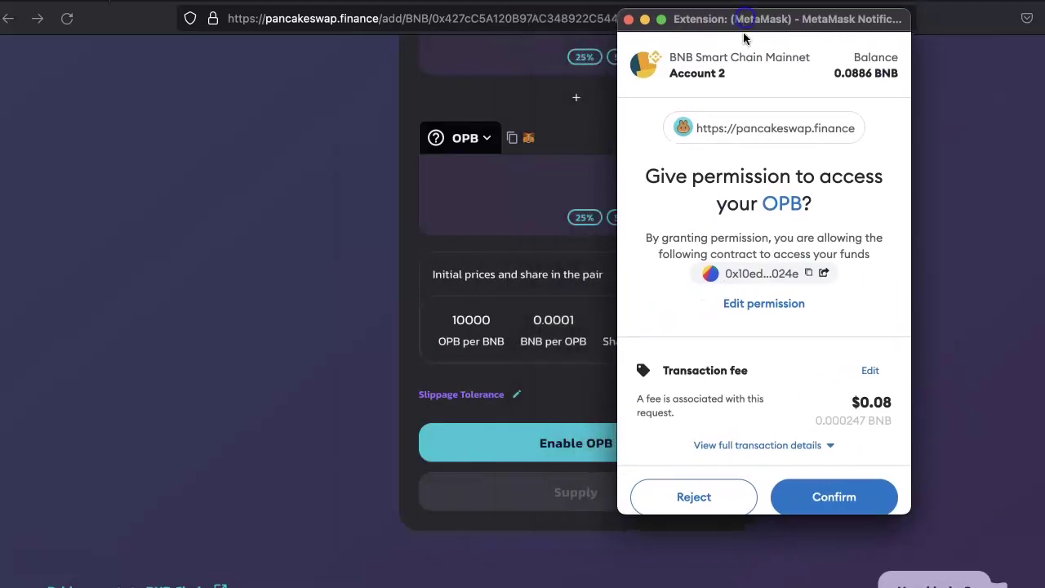
left_click(833, 498)
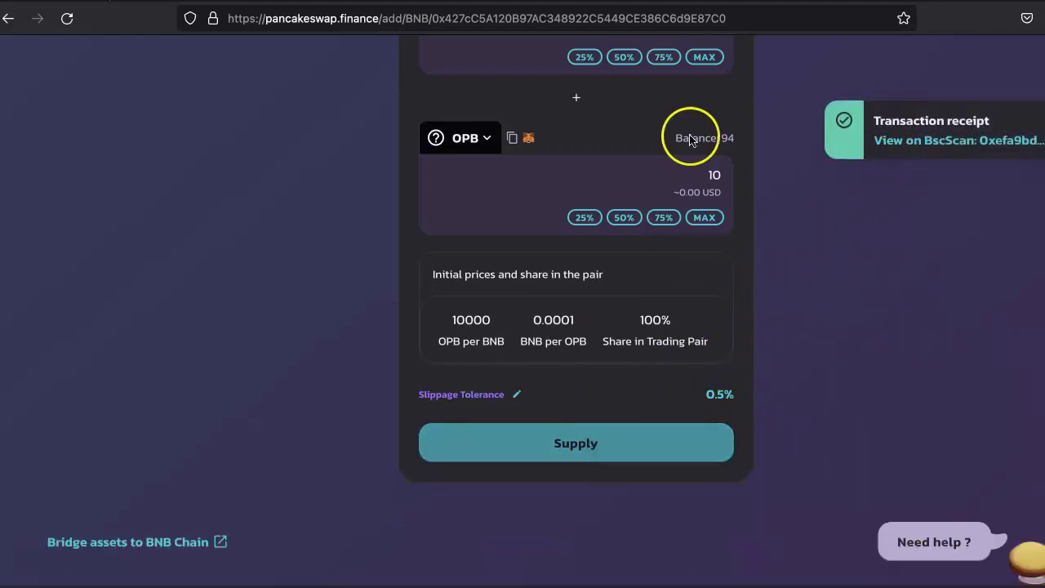
left_click(557, 454)
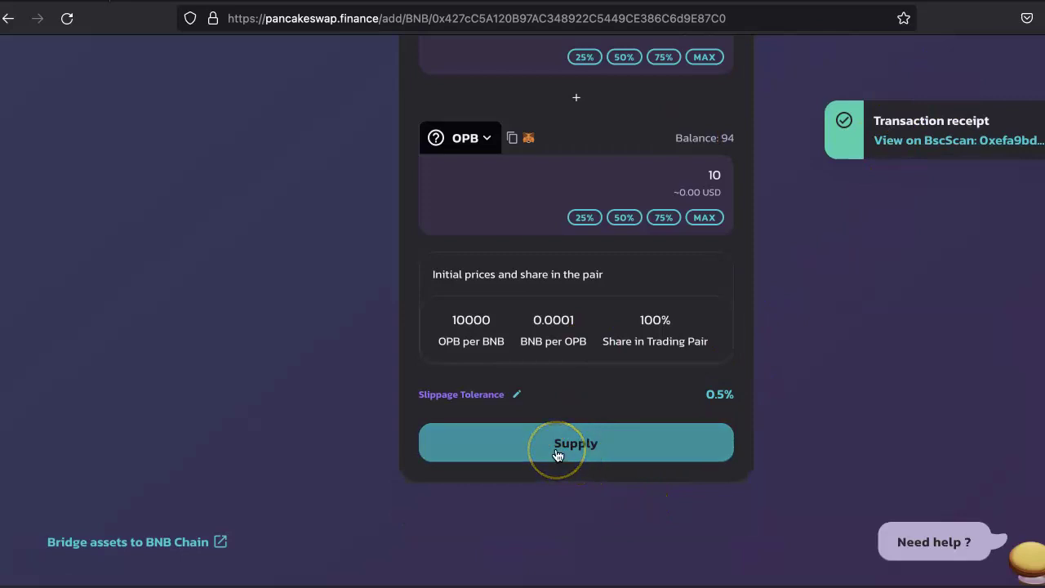
scroll(558, 454, "up", 2)
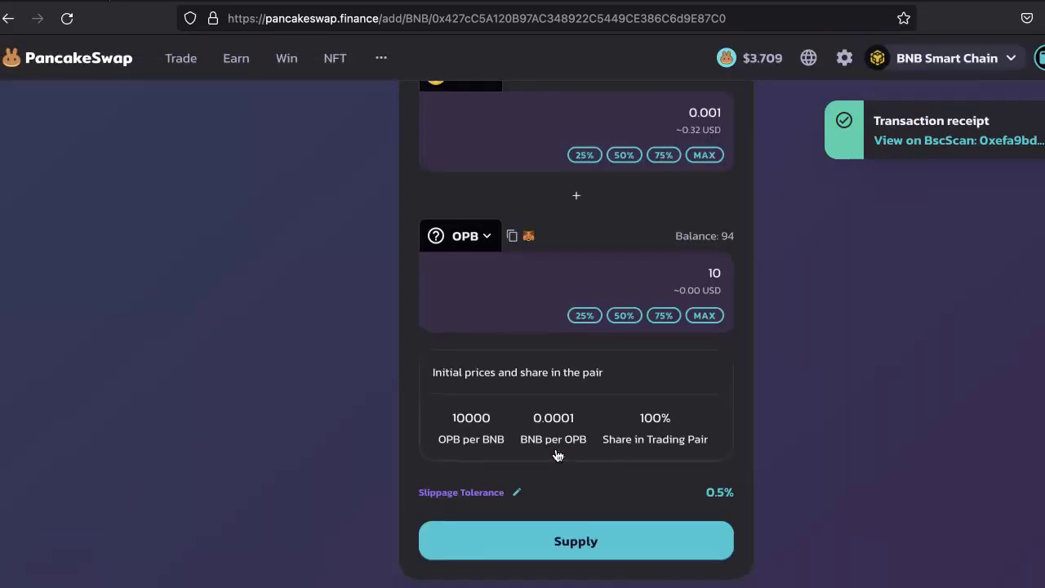
left_click(575, 545)
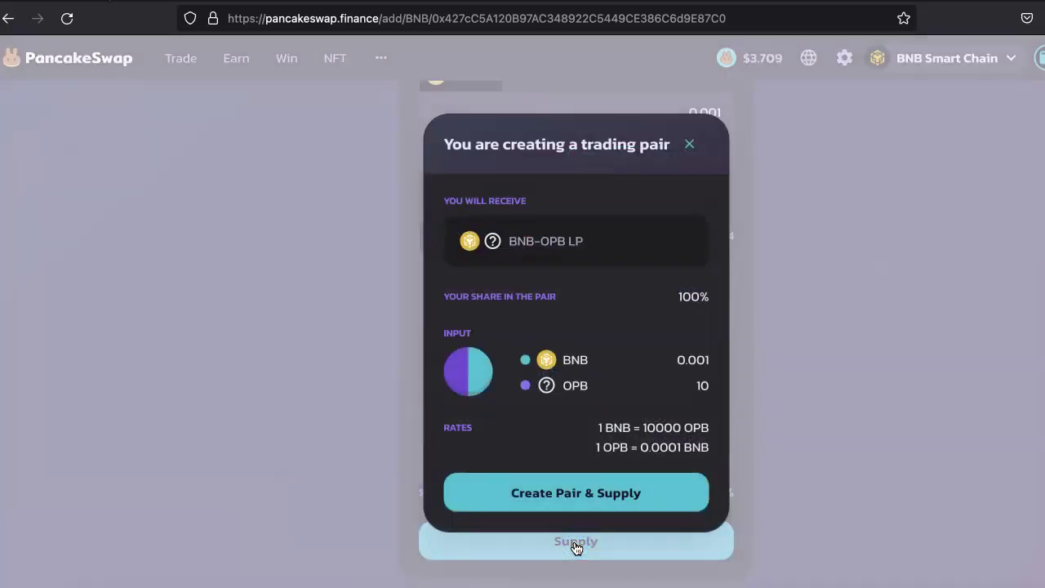
left_click(551, 496)
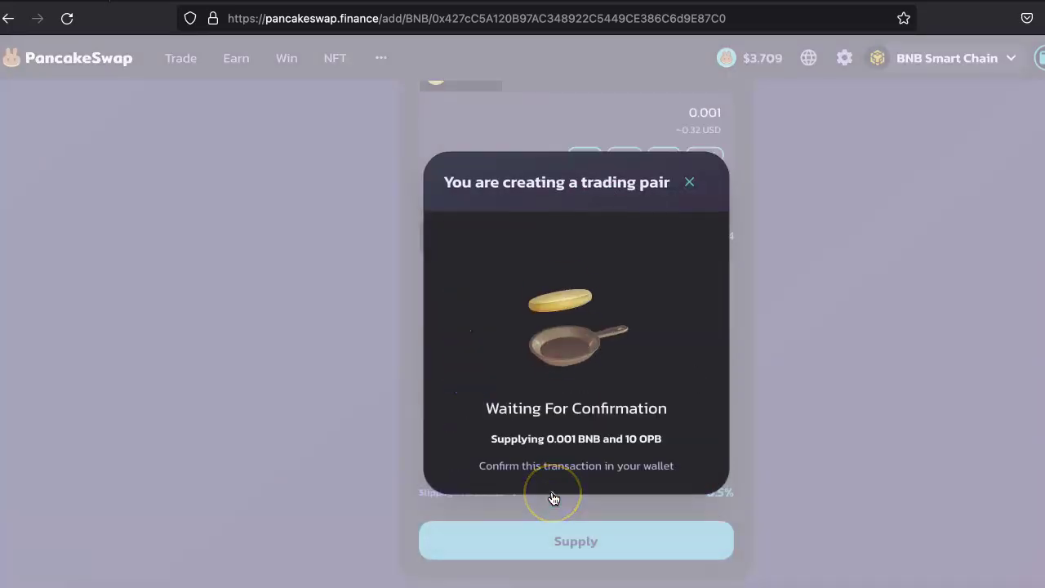
left_click_drag(1033, 2, 833, 31)
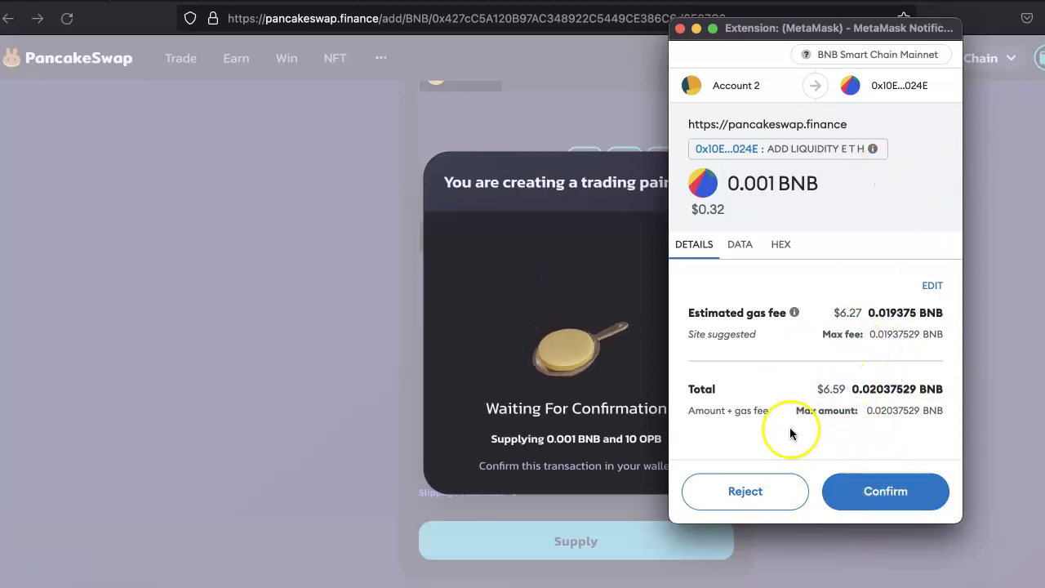
left_click(770, 491)
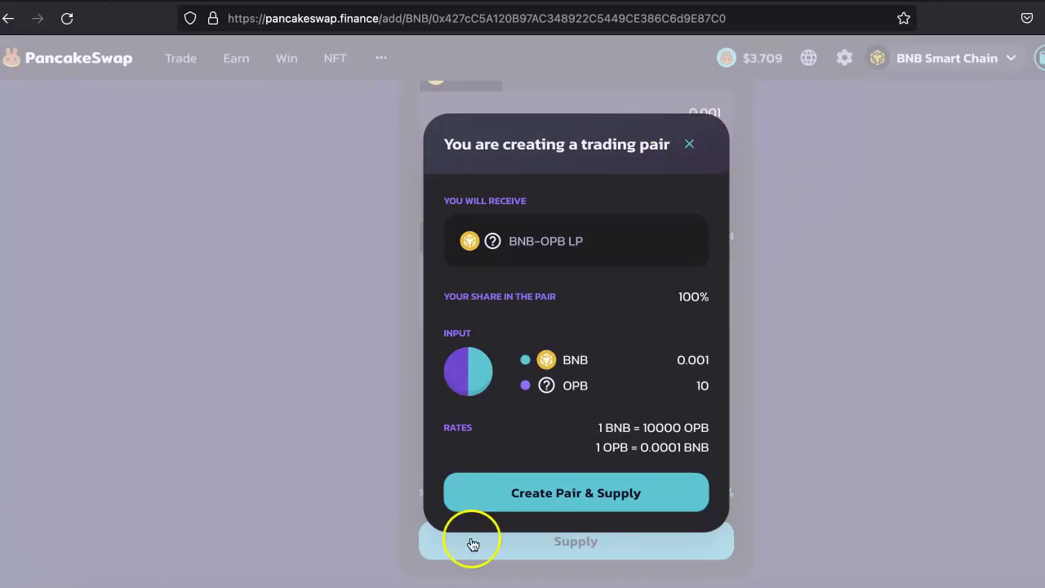
left_click(689, 144)
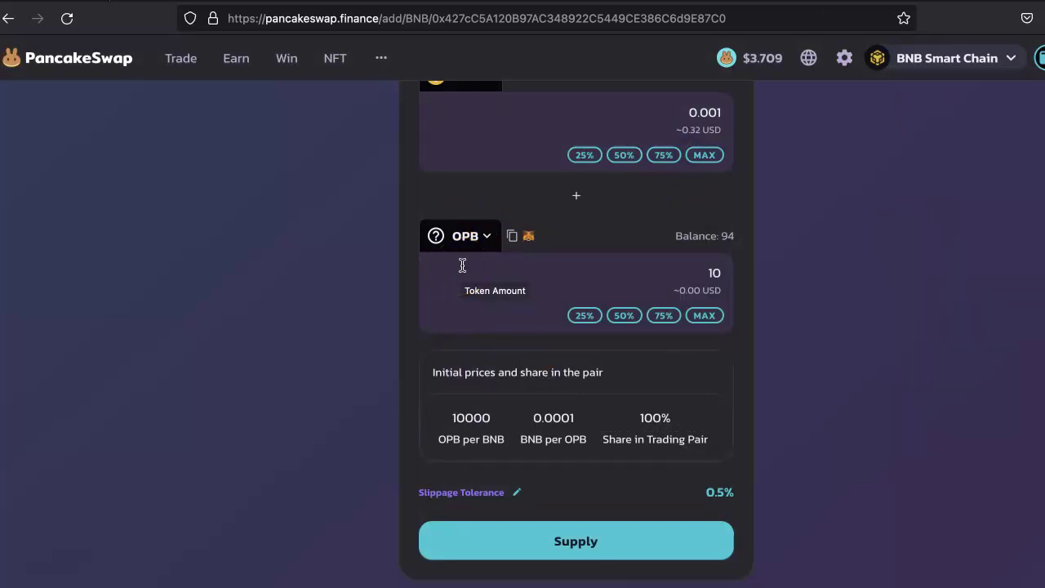
Open the Swap page and select OPB as the output token using its pasted contract address.
left_click(181, 58)
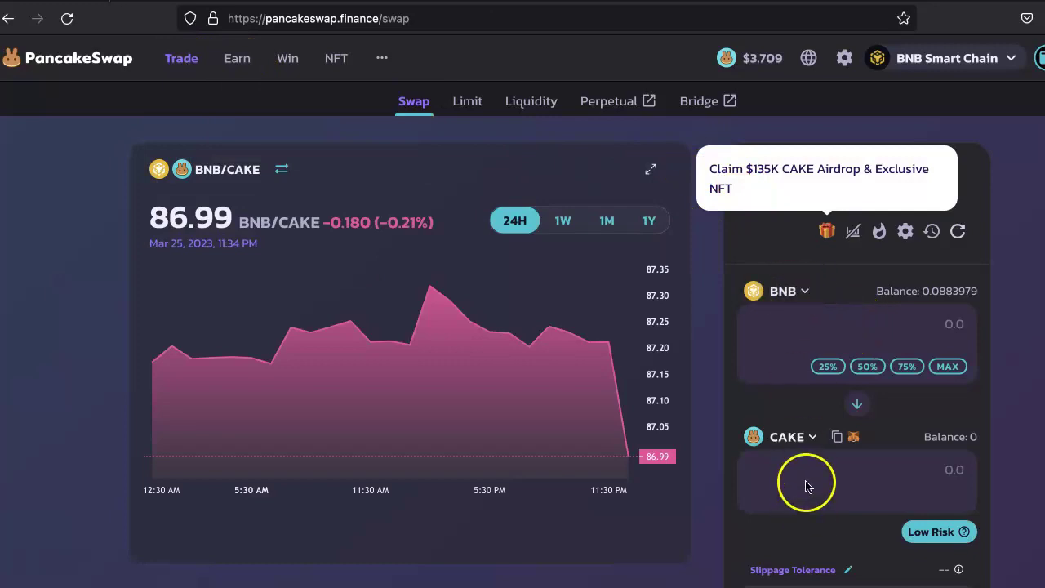
left_click(783, 436)
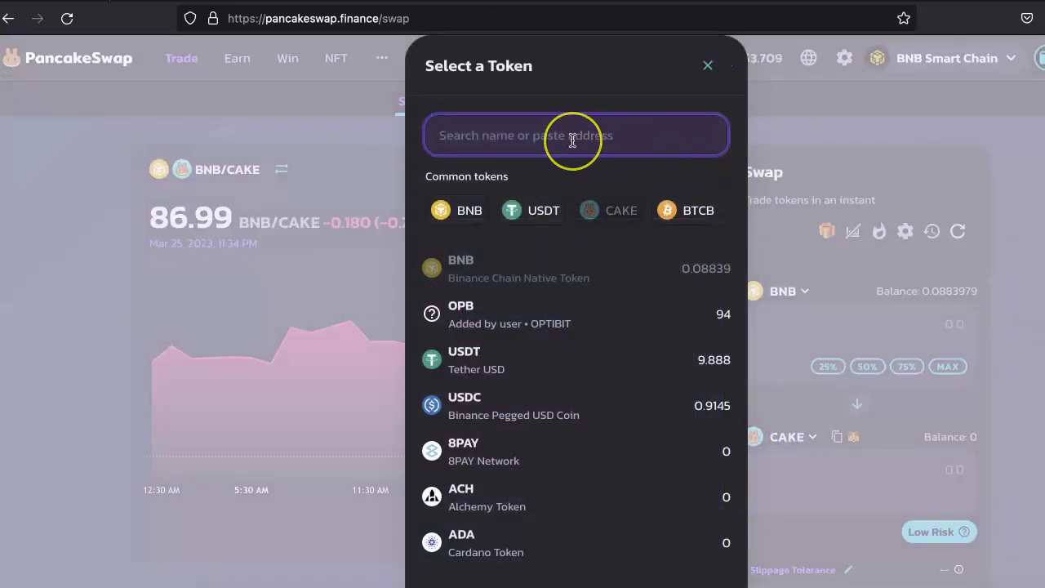
key("ctrl+v")
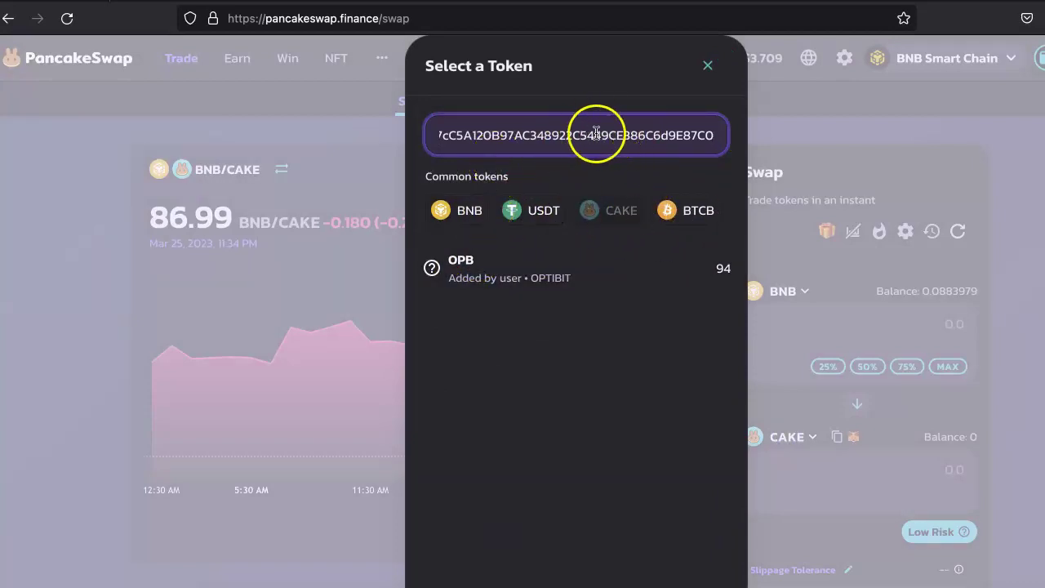
left_click(471, 268)
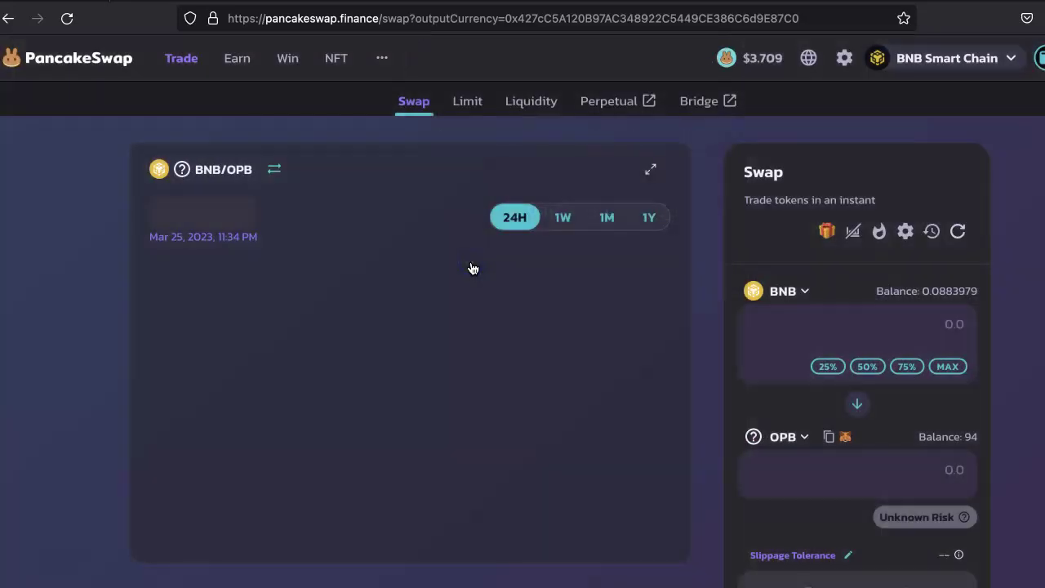
Enter 0.001 BNB to spend, getting a quote of about 6284810 OPB.
left_click(969, 343)
type("1")
scroll(985, 362, "down", 5)
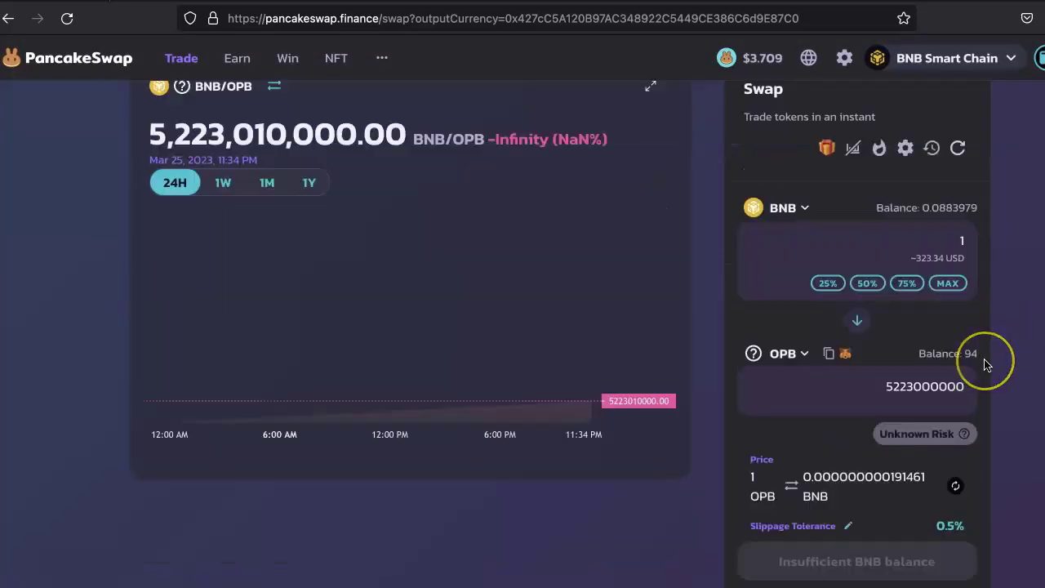
left_click(800, 365)
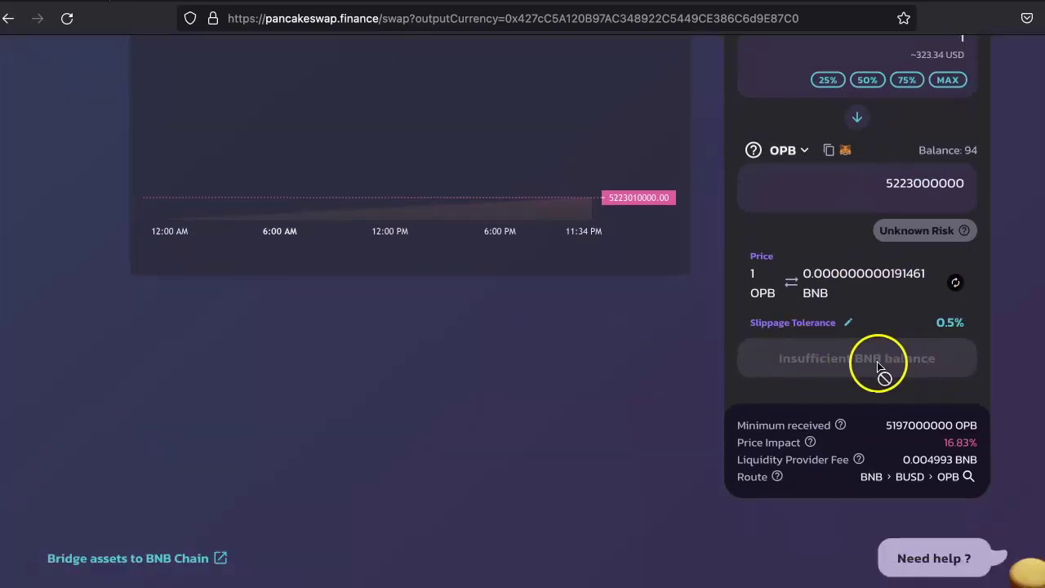
scroll(879, 371, "up", 2)
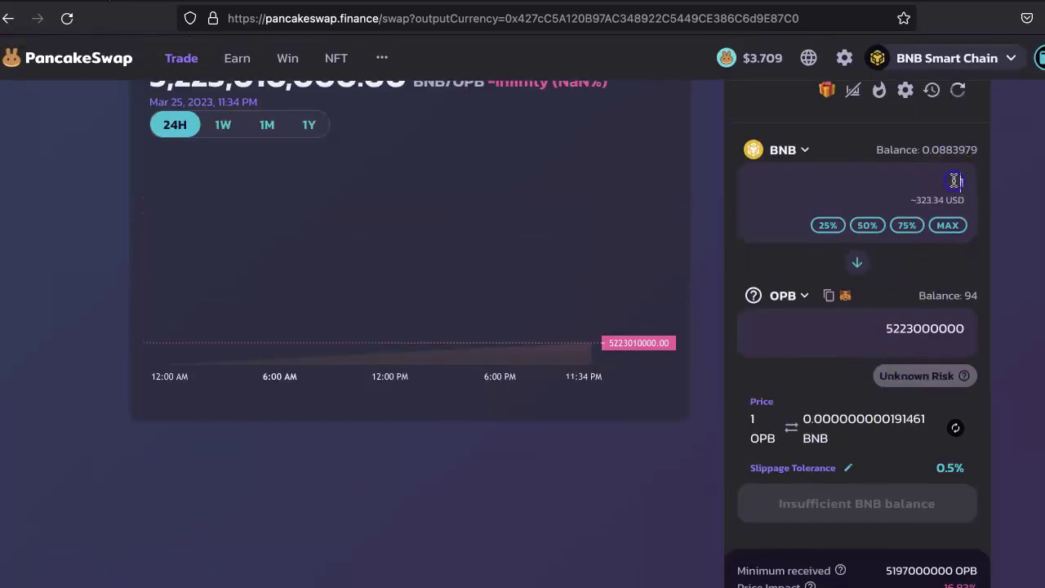
left_click(954, 182)
type("0.00")
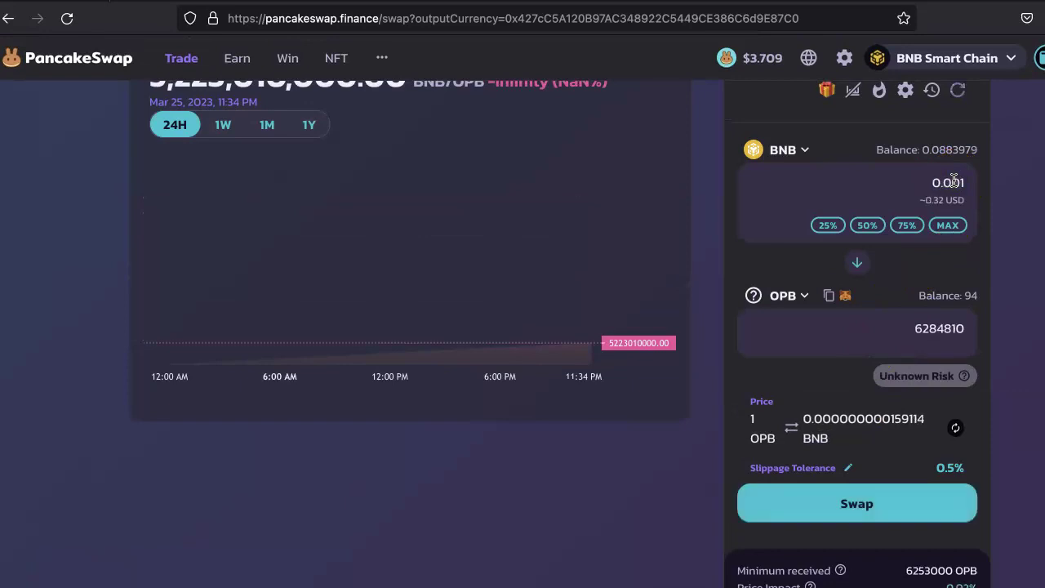
scroll(1029, 245, "down", 3)
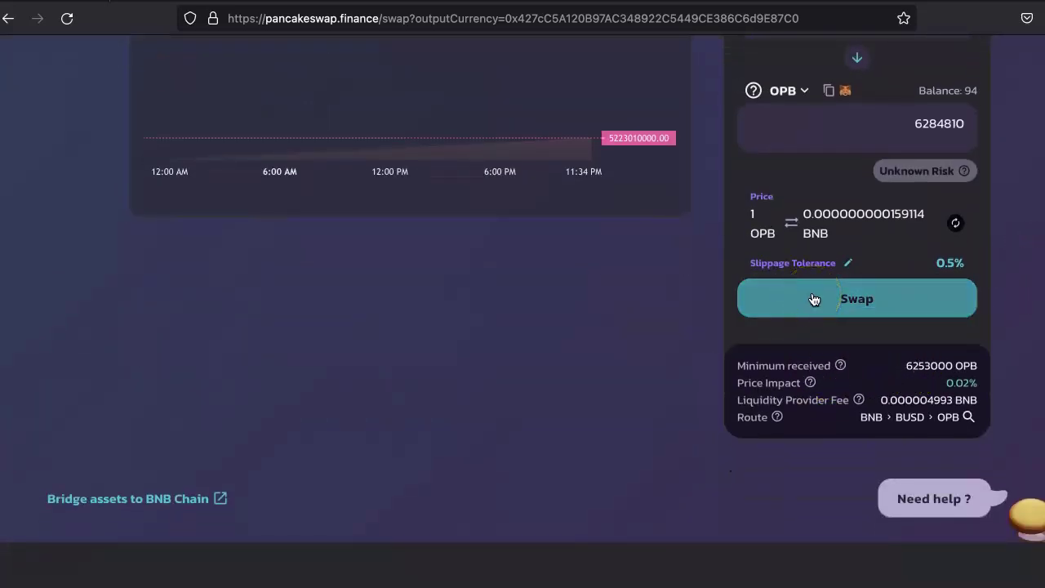
scroll(813, 299, "up", 3)
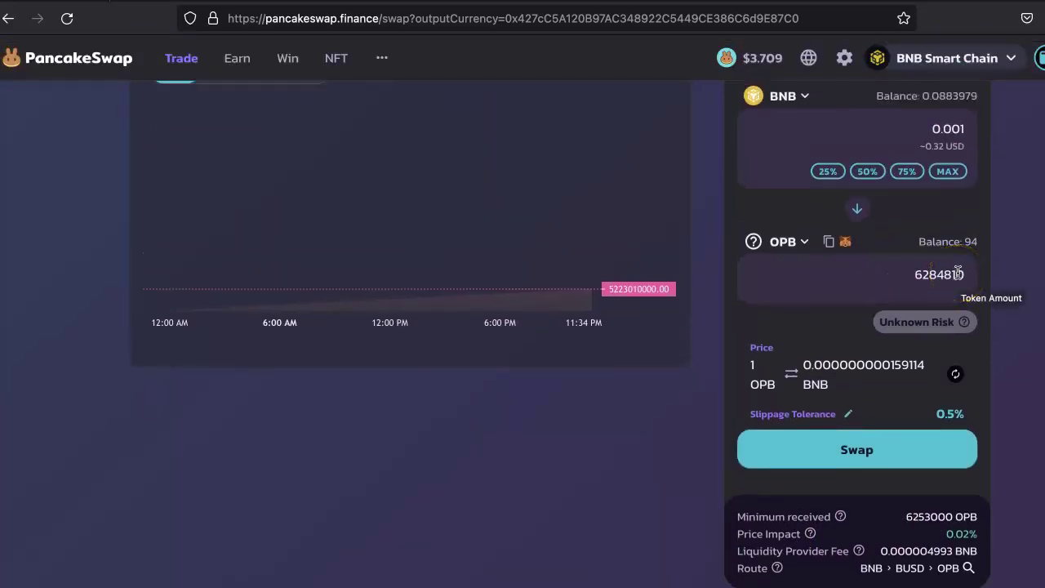
scroll(958, 274, "up", 1)
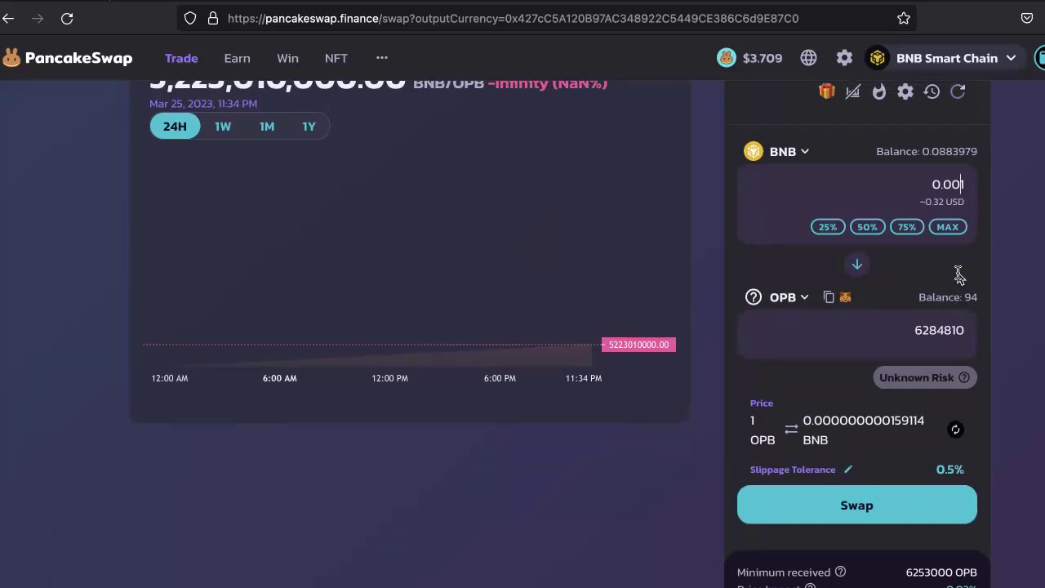
scroll(959, 274, "down", 4)
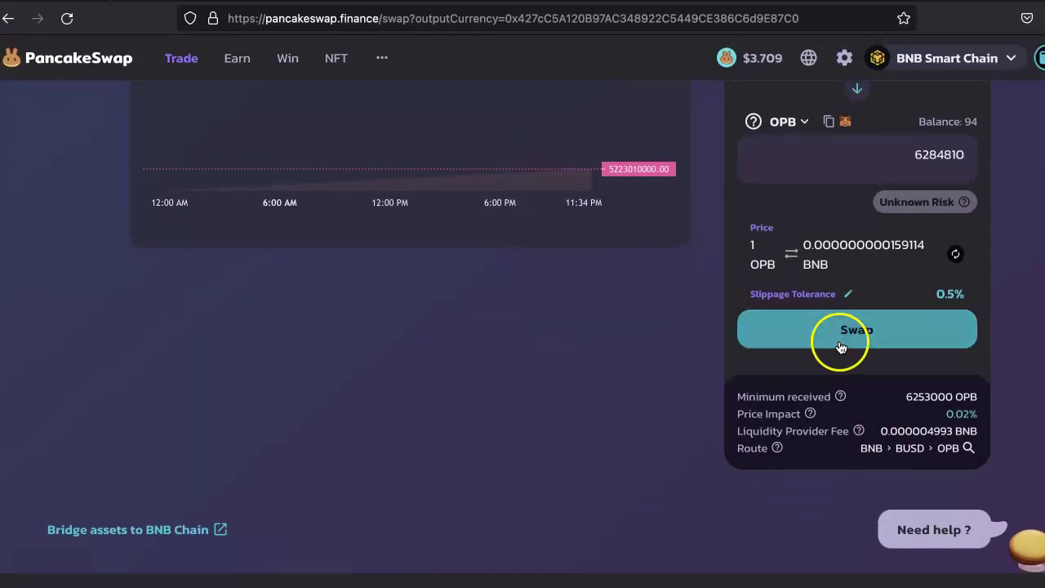
left_click(840, 339)
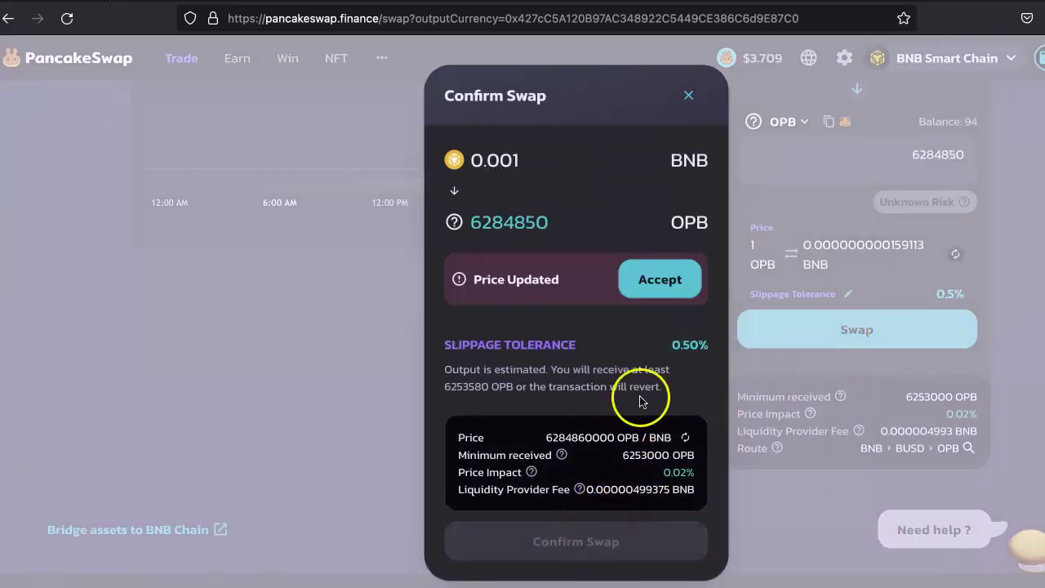
left_click(655, 279)
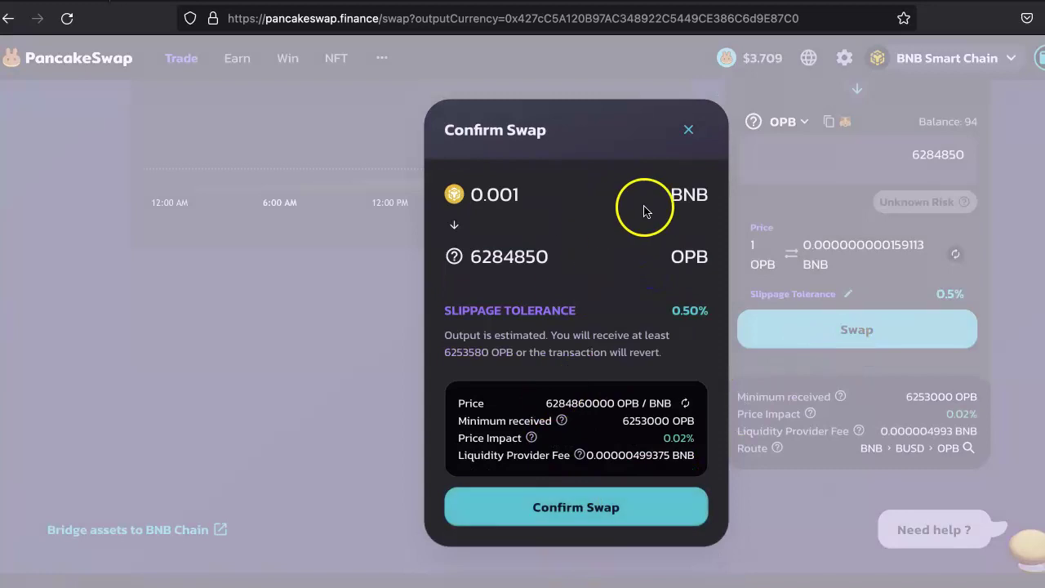
left_click(560, 504)
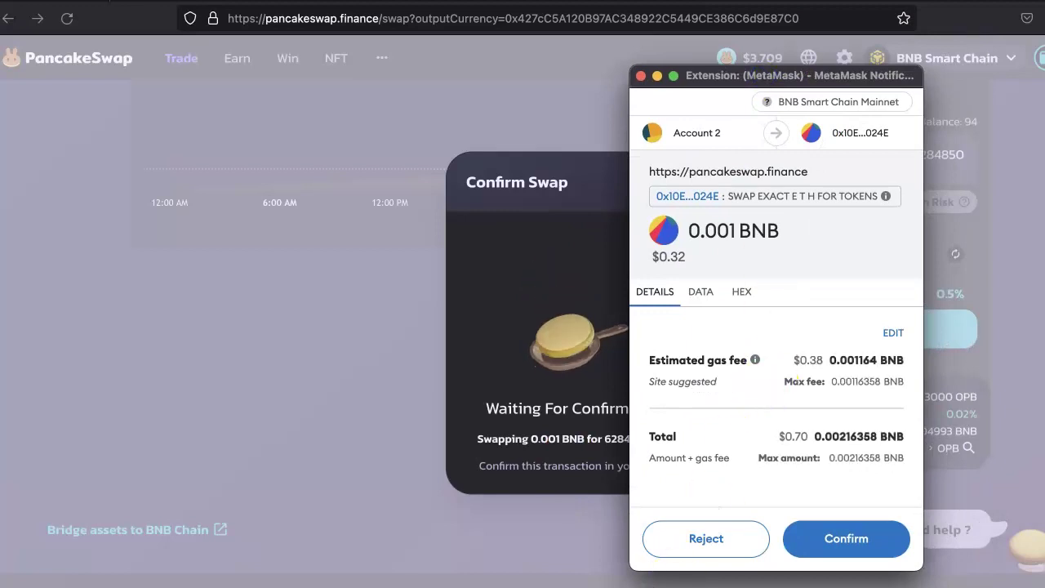
left_click(793, 541)
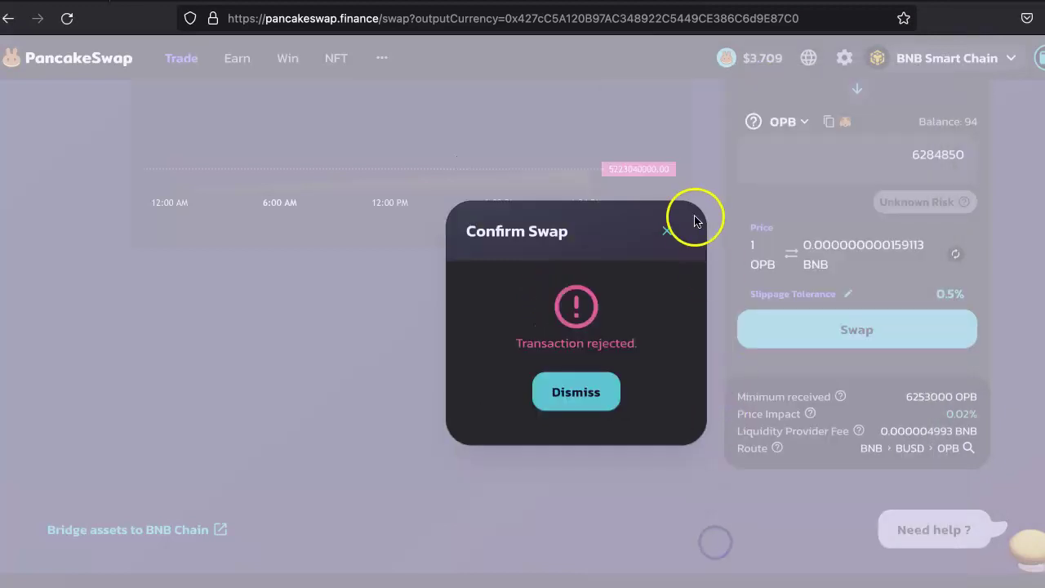
left_click(665, 235)
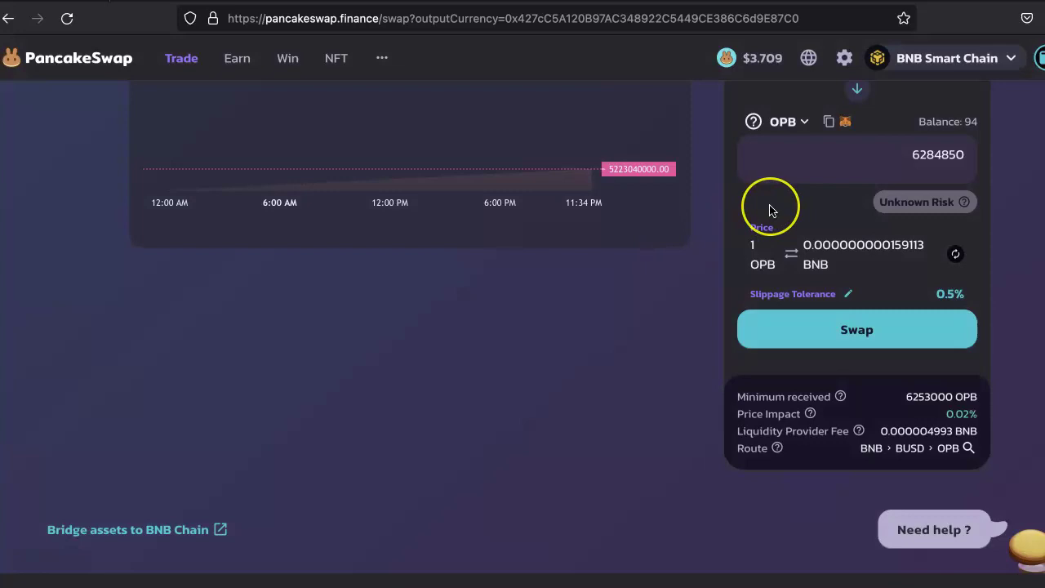
scroll(769, 208, "up", 2)
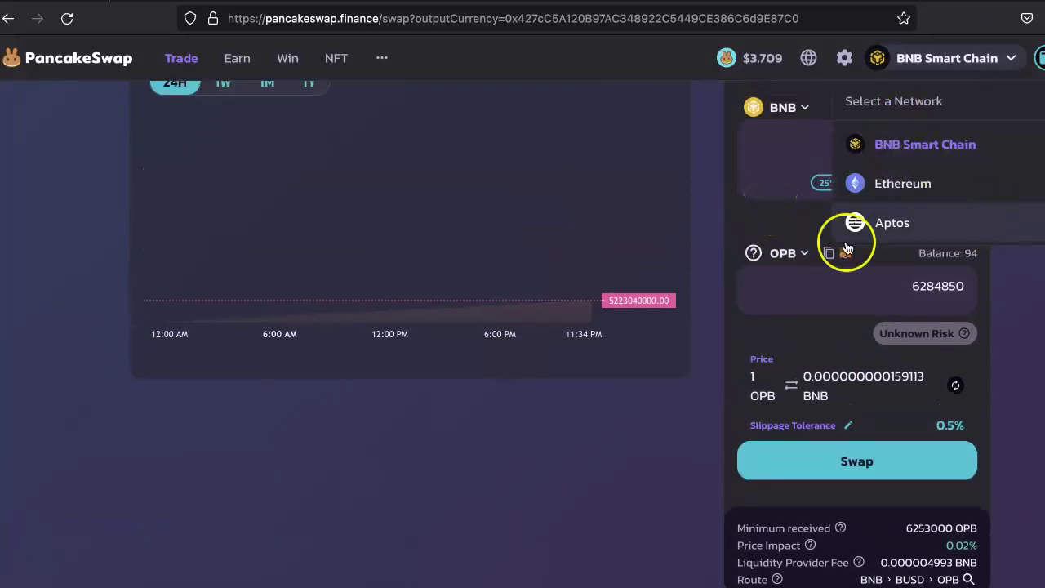
scroll(204, 261, "up", 2)
mouse_move(186, 59)
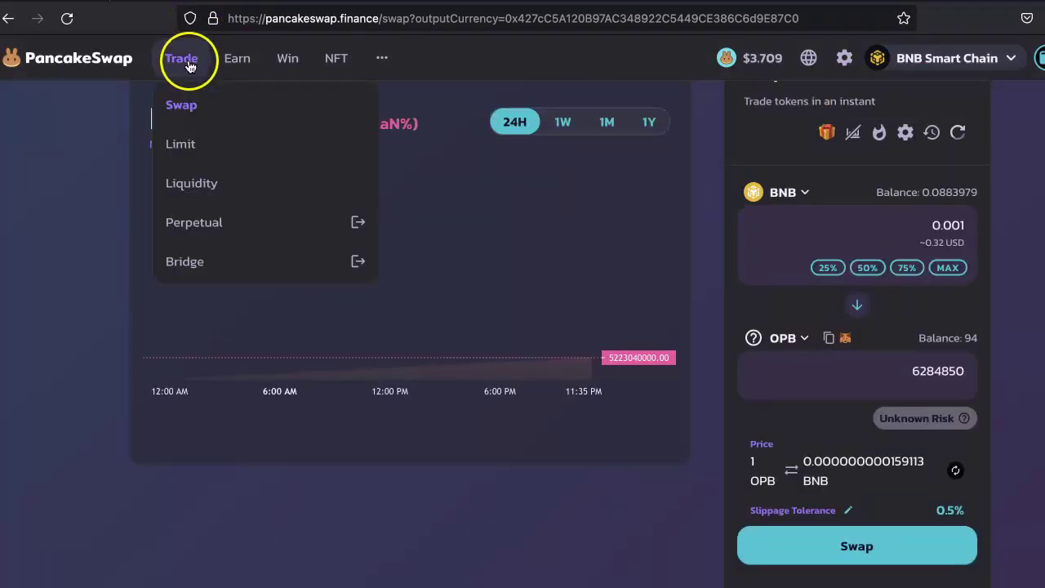